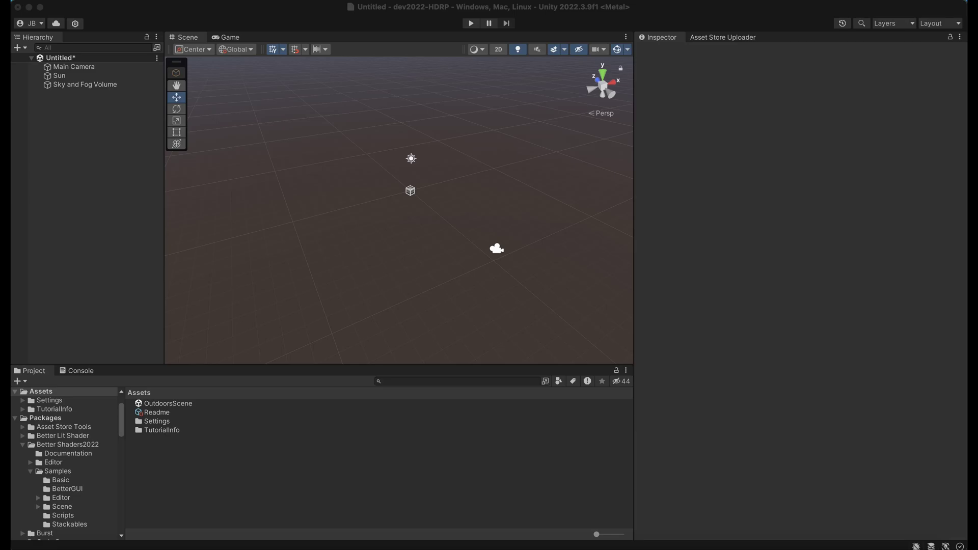
- Open the MicroVerse Content Browser and dock it beside the Project and Console tabs
{"action": "left_click", "coordinate": [195, 9]}
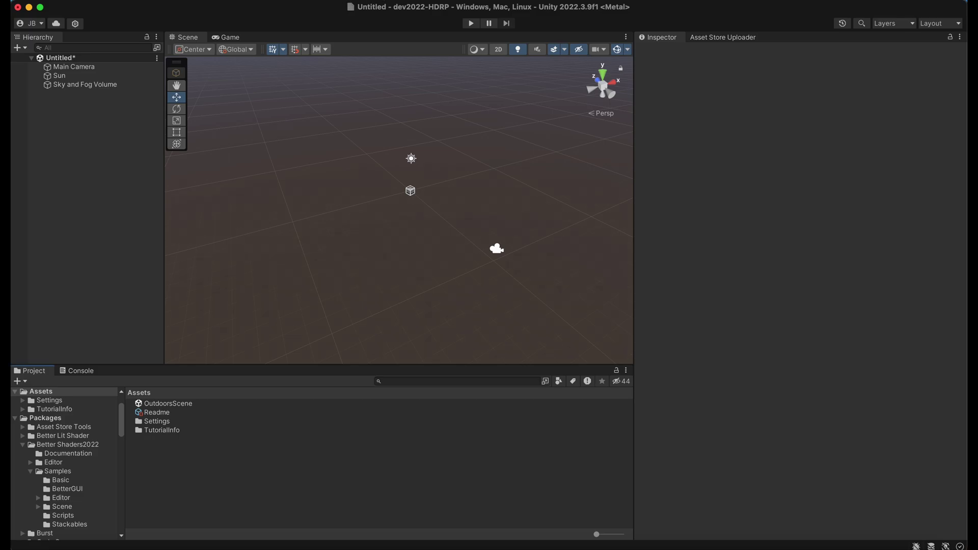
{"action": "left_click", "coordinate": [376, 5]}
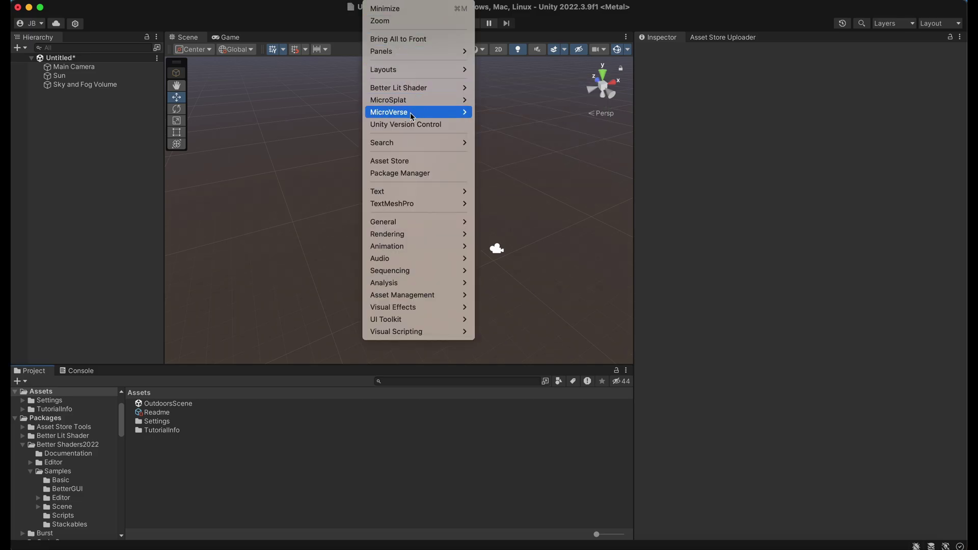
{"action": "mouse_move", "coordinate": [413, 116]}
{"action": "left_click", "coordinate": [524, 115]}
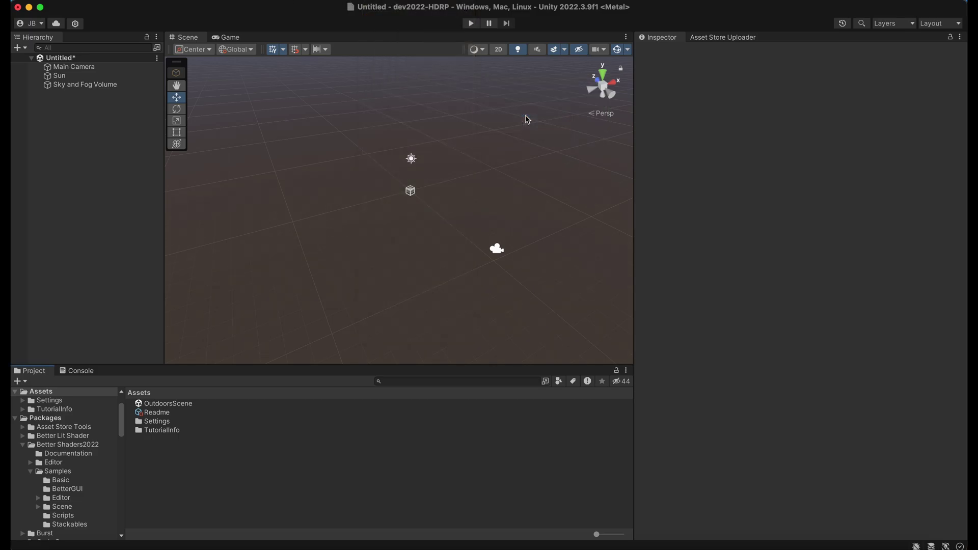
{"action": "left_click_drag", "start_coordinate": [386, 66], "coordinate": [237, 373]}
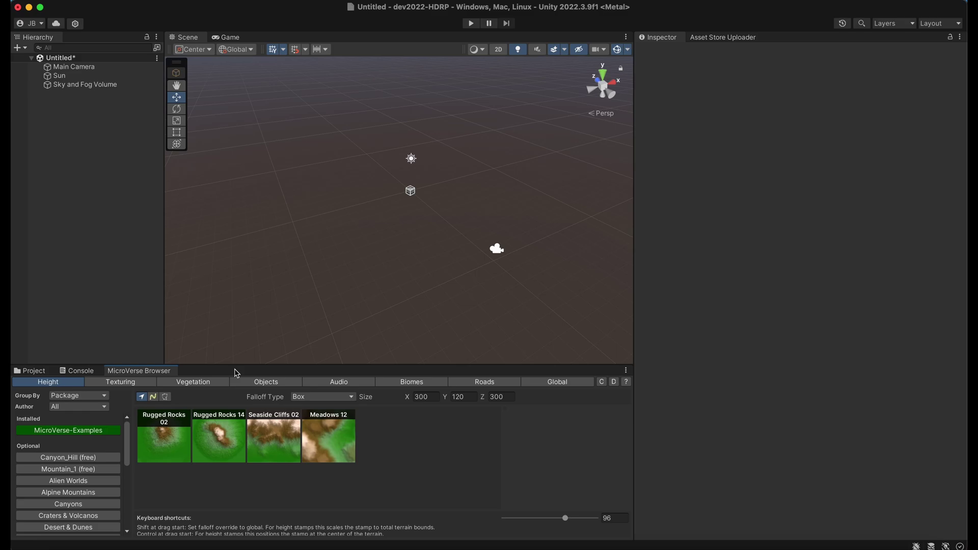
- Create a MicroVerse object with a new terrain, frame it, and drop the Meadows 12 height stamp on it
{"action": "left_click", "coordinate": [199, 1]}
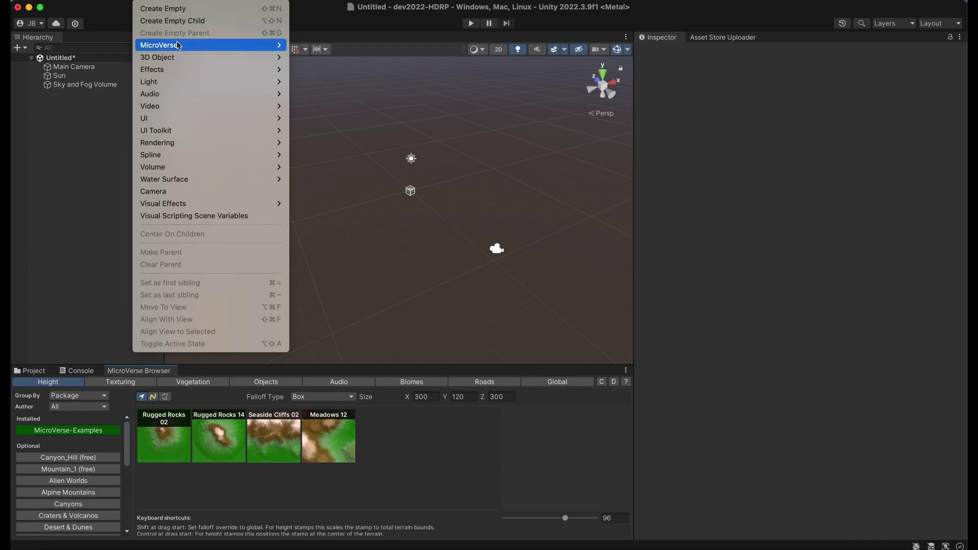
{"action": "mouse_move", "coordinate": [182, 46]}
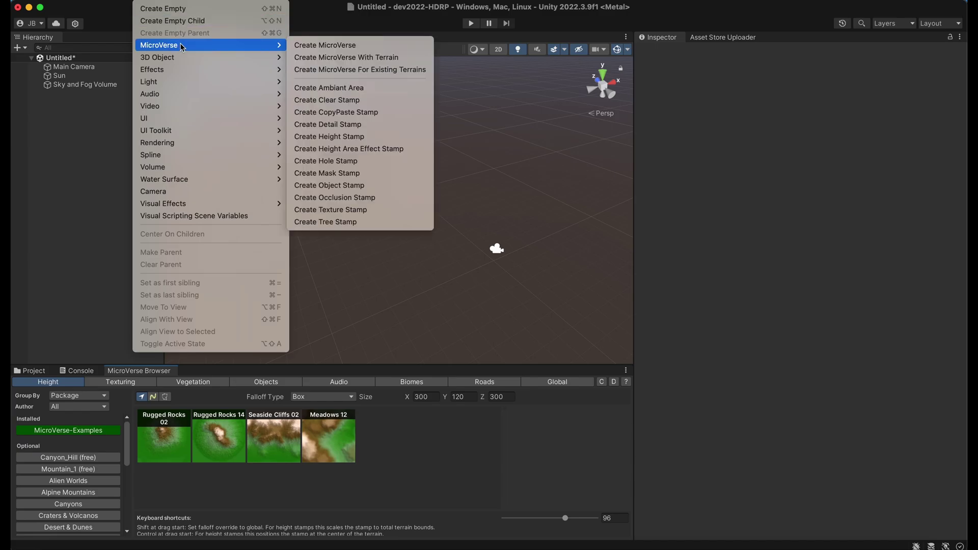
{"action": "left_click", "coordinate": [312, 57]}
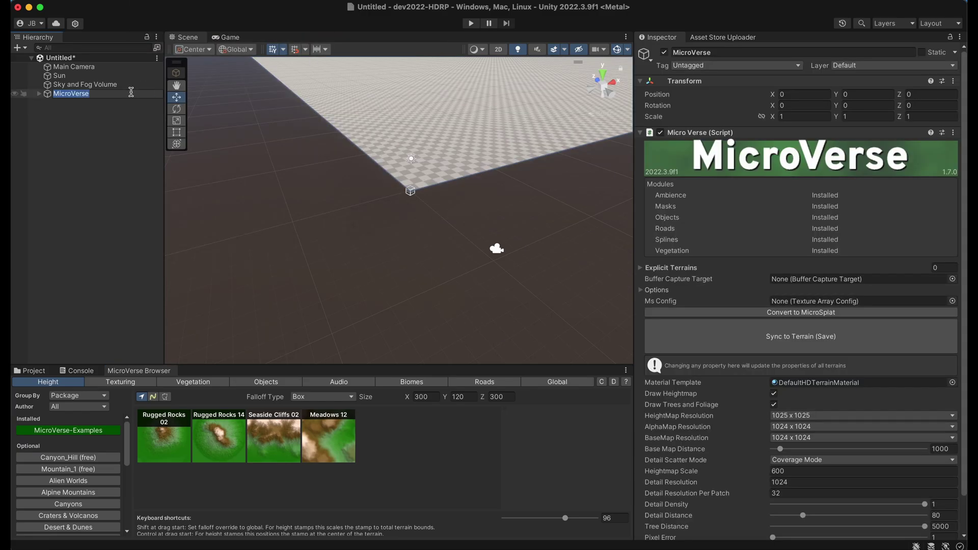
{"action": "key", "text": "Return"}
{"action": "key", "text": "f"}
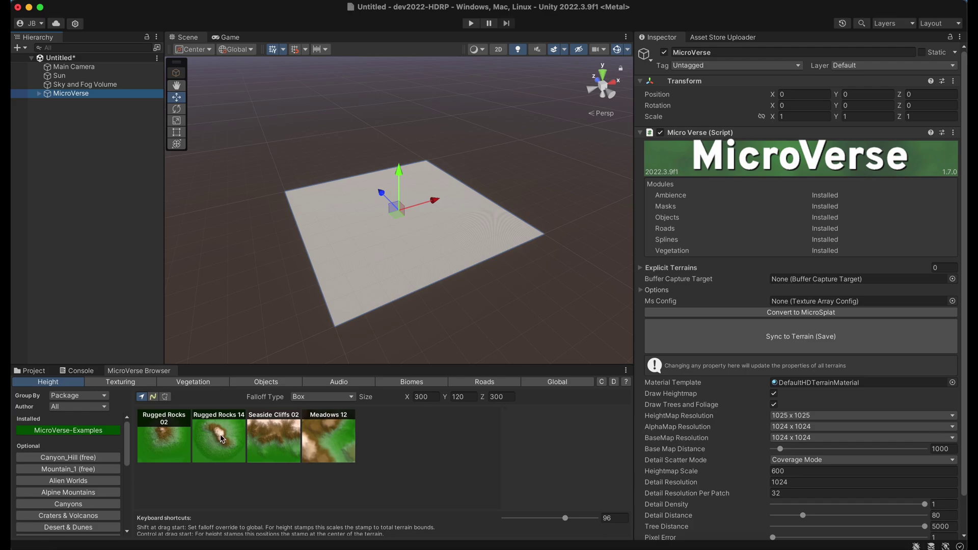
{"action": "left_click_drag", "start_coordinate": [314, 433], "coordinate": [388, 231]}
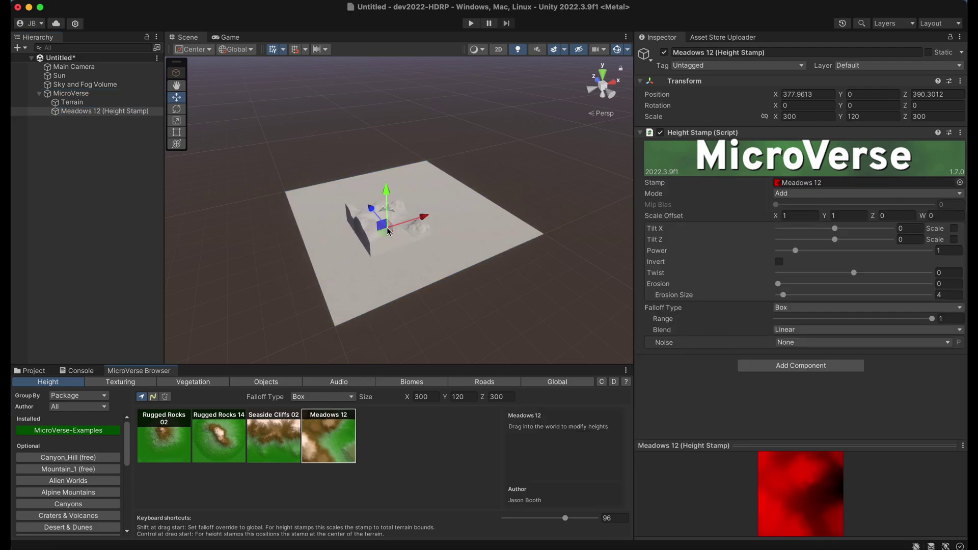
- Give Meadows 12 a scale of 1000 on X and Z, and a position of 500 on X and Z
{"action": "left_click", "coordinate": [812, 117]}
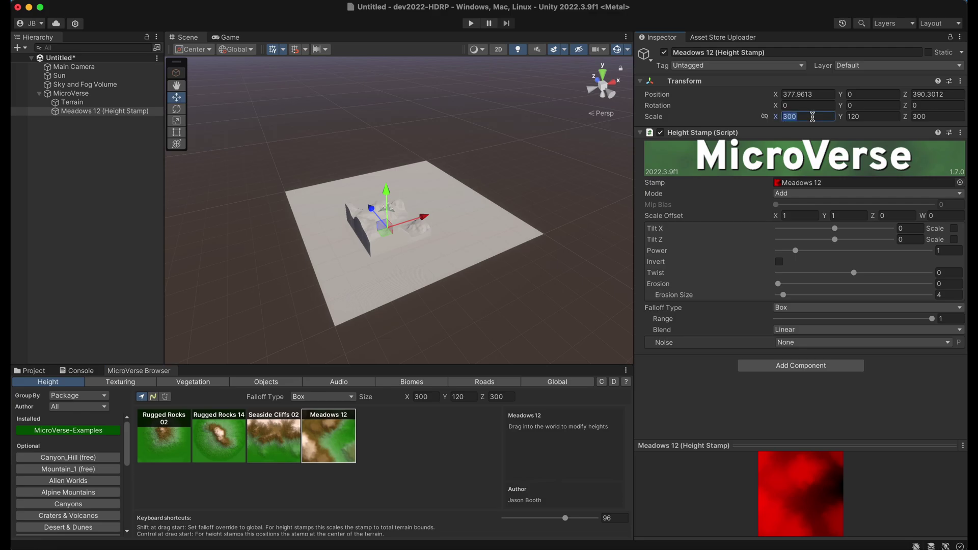
{"action": "type", "text": "1000"}
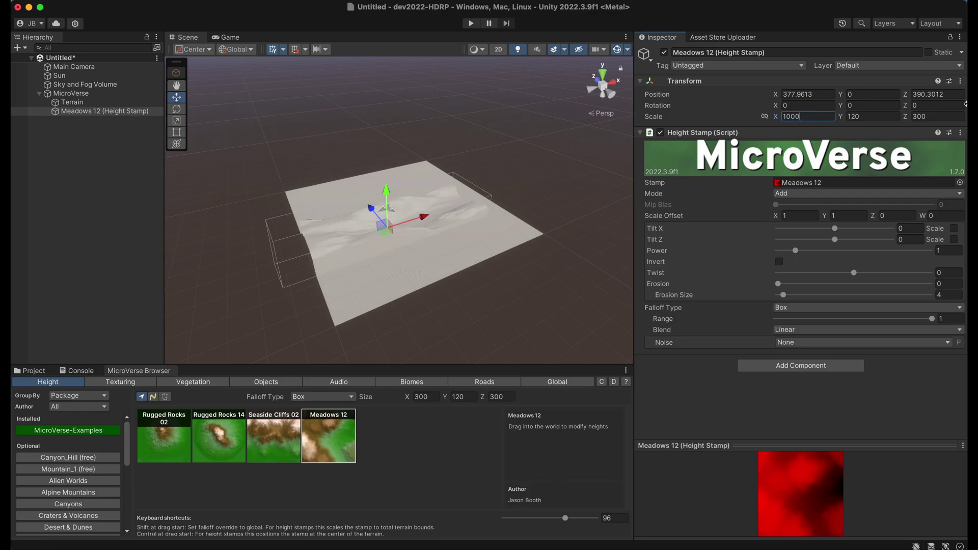
{"action": "left_click", "coordinate": [941, 116]}
{"action": "type", "text": "100"}
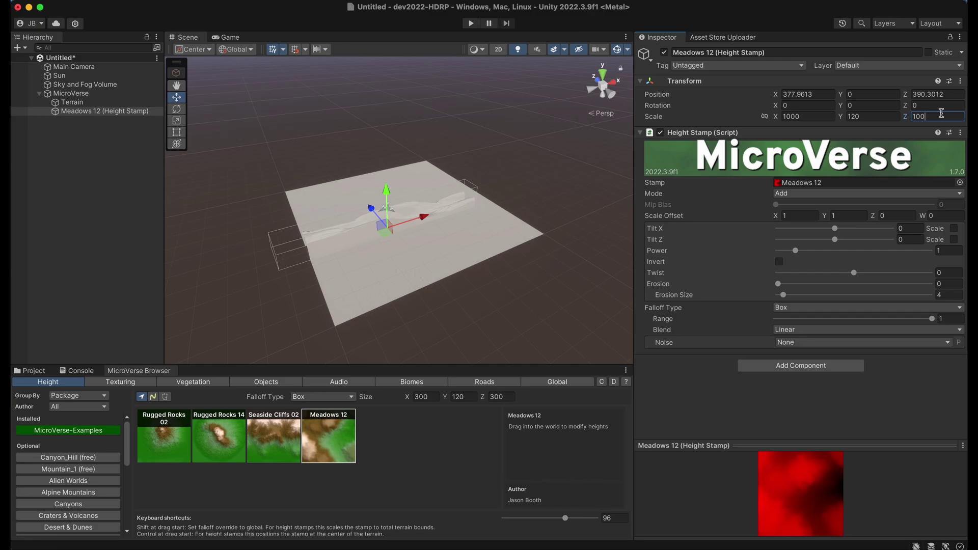
{"action": "type", "text": "0"}
{"action": "left_click", "coordinate": [827, 95]}
{"action": "type", "text": "509"}
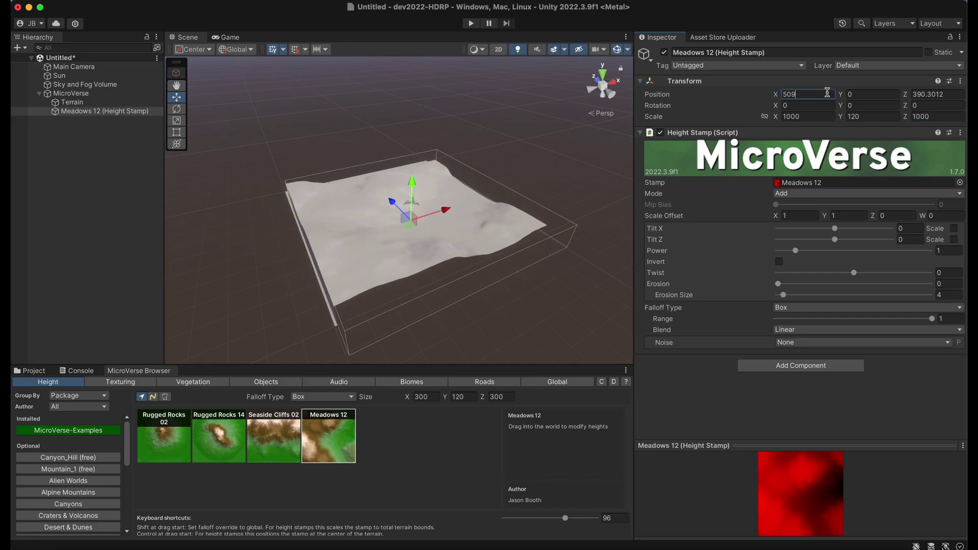
{"action": "key", "text": "BackSpace"}
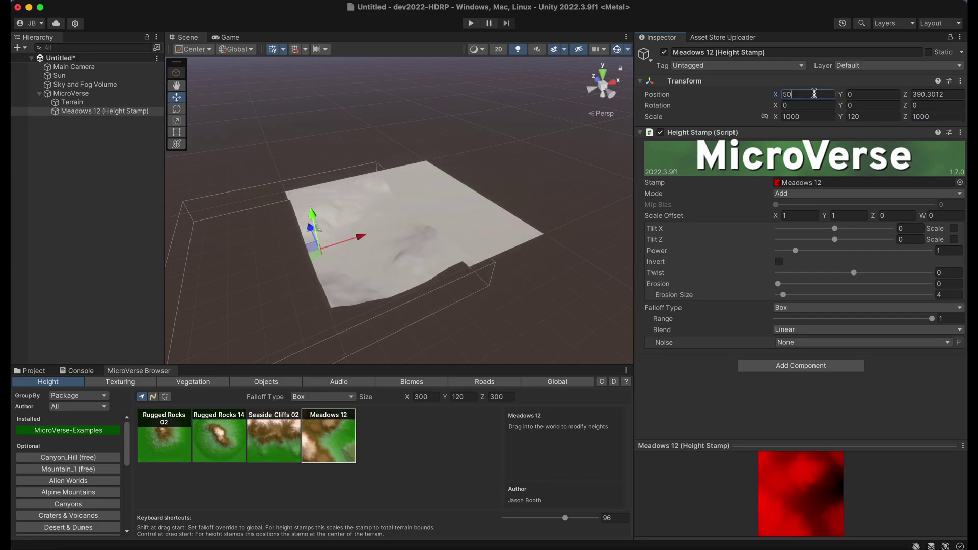
{"action": "type", "text": "0"}
{"action": "left_click", "coordinate": [929, 93]}
{"action": "type", "text": "5"}
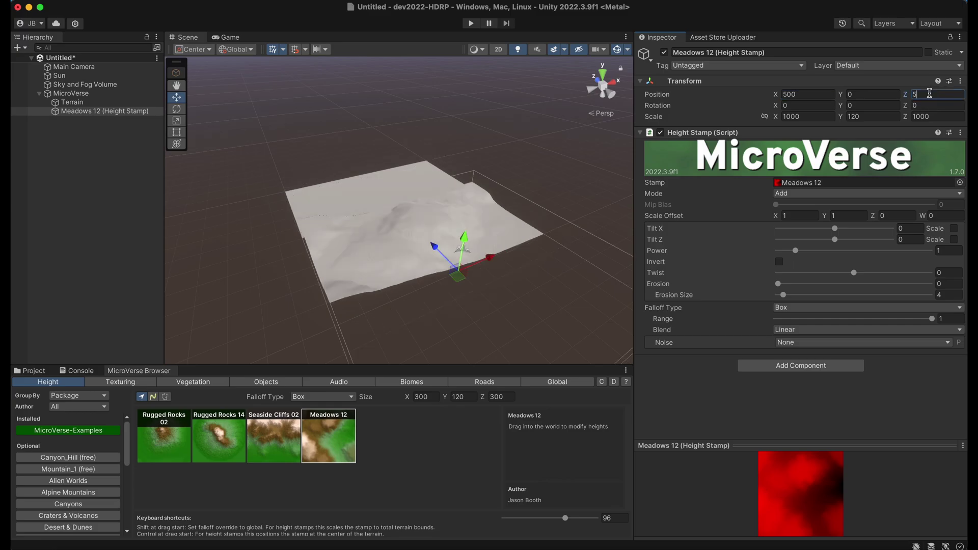
{"action": "type", "text": "00"}
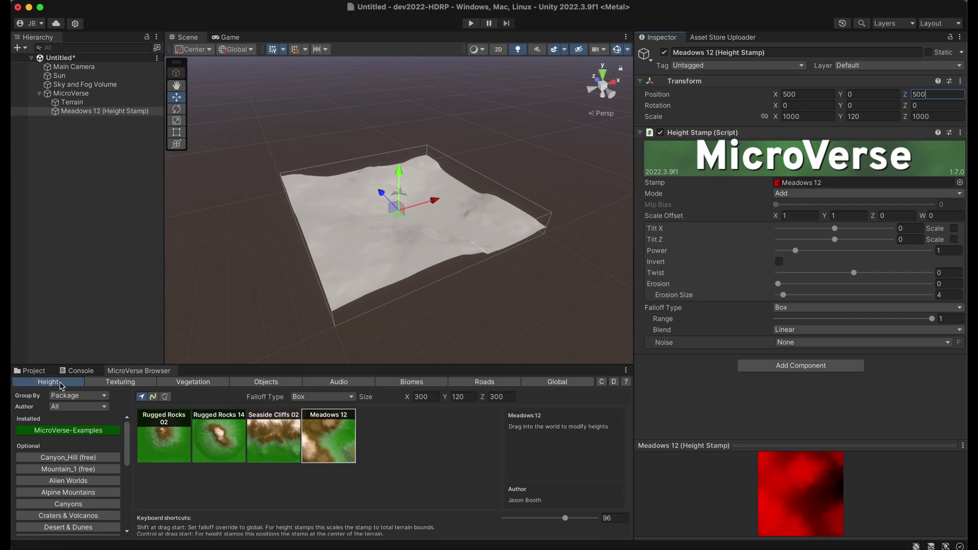
- Apply the Wasteland texturing stamp to the terrain and move the camera in for a closer view
{"action": "left_click", "coordinate": [108, 383]}
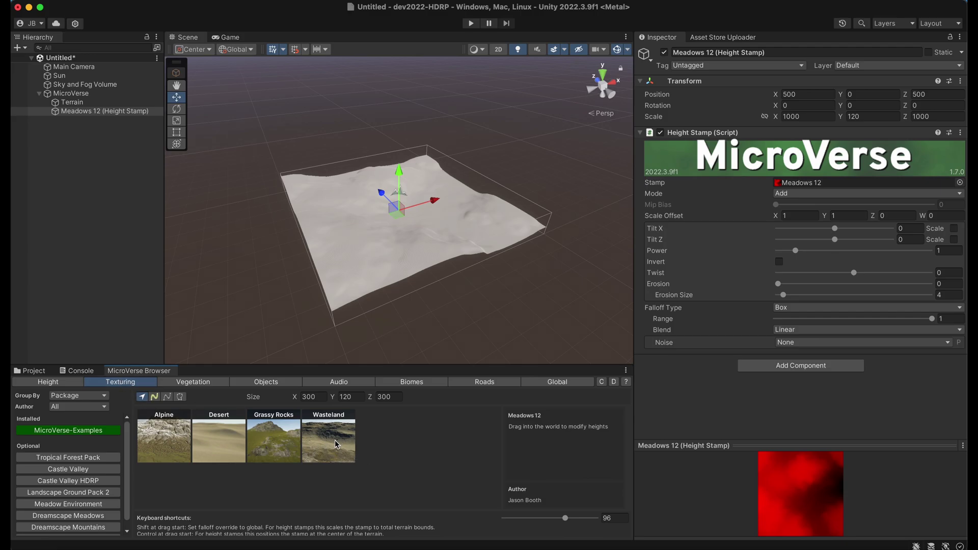
{"action": "left_click_drag", "start_coordinate": [334, 441], "coordinate": [417, 217]}
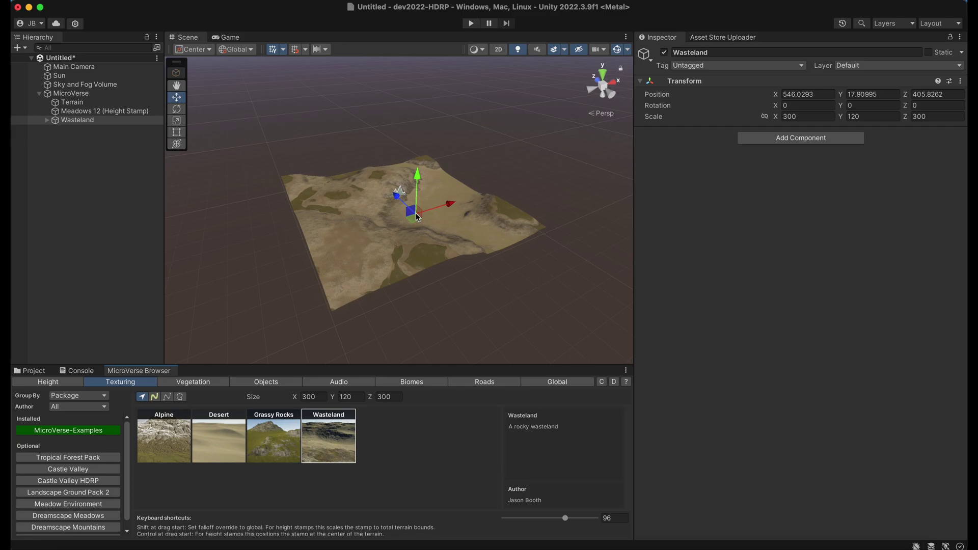
{"action": "right_click_drag", "start_coordinate": [377, 249], "coordinate": [118, 221]}
{"action": "key", "text": "w"}
{"action": "key", "text": "s"}
{"action": "scroll", "coordinate": [427, 274], "scroll_direction": "up", "scroll_amount": 2}
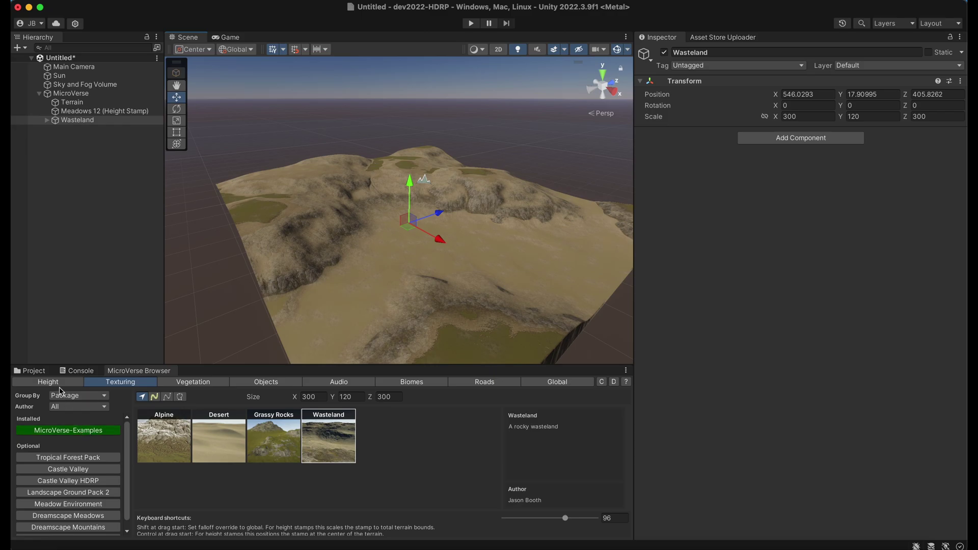
- Preview the Tropical Forest Pack, Castle Valley and Castle Valley HDRP packages, then return to MicroVerse-Examples
{"action": "left_click", "coordinate": [59, 460]}
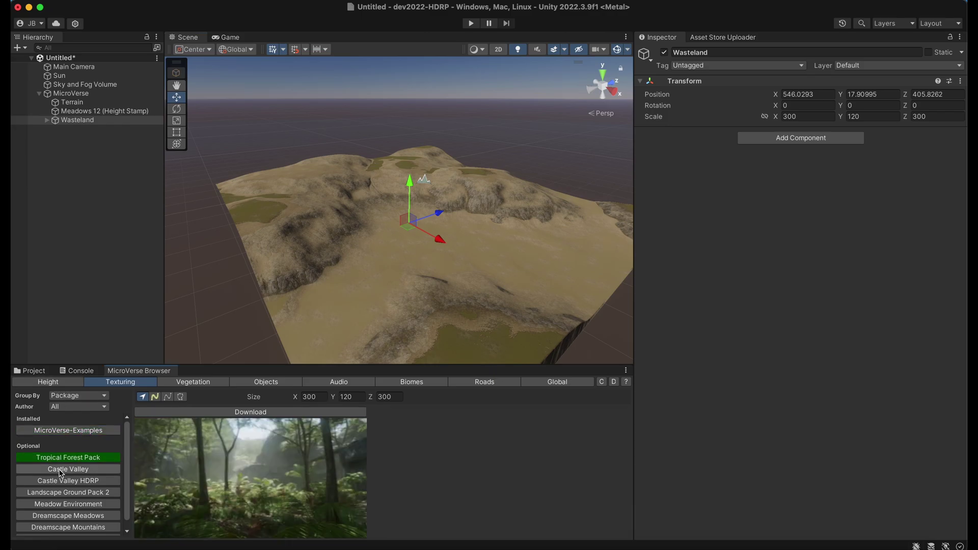
{"action": "left_click", "coordinate": [61, 471]}
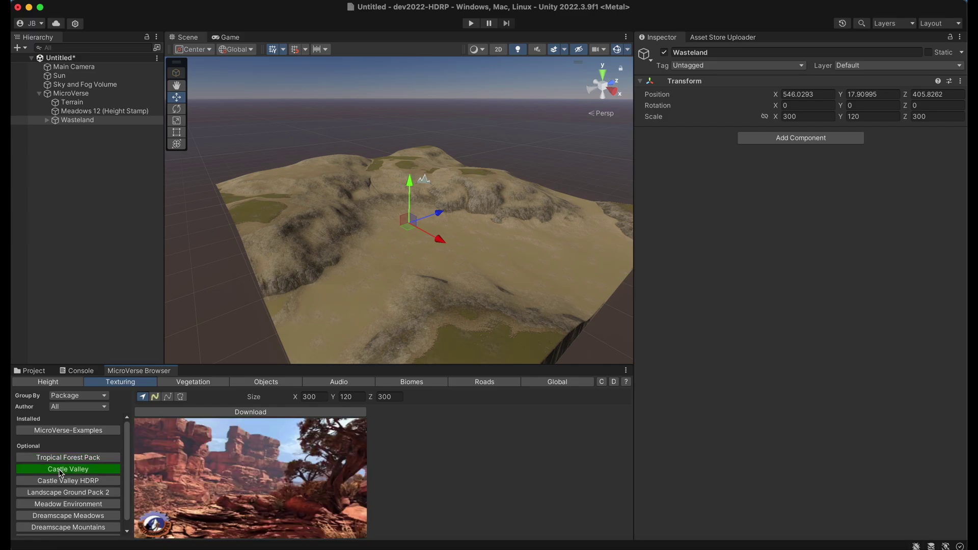
{"action": "left_click", "coordinate": [62, 482]}
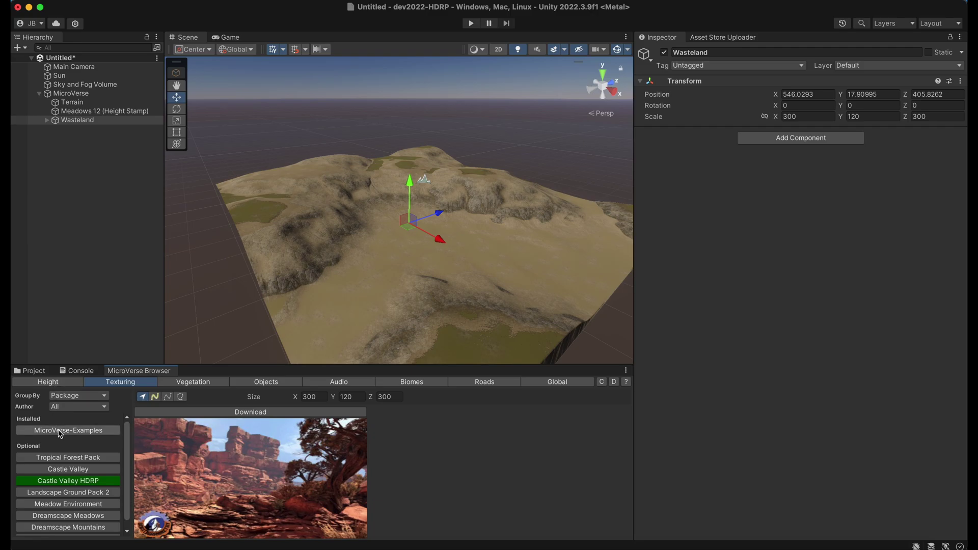
{"action": "left_click", "coordinate": [61, 432]}
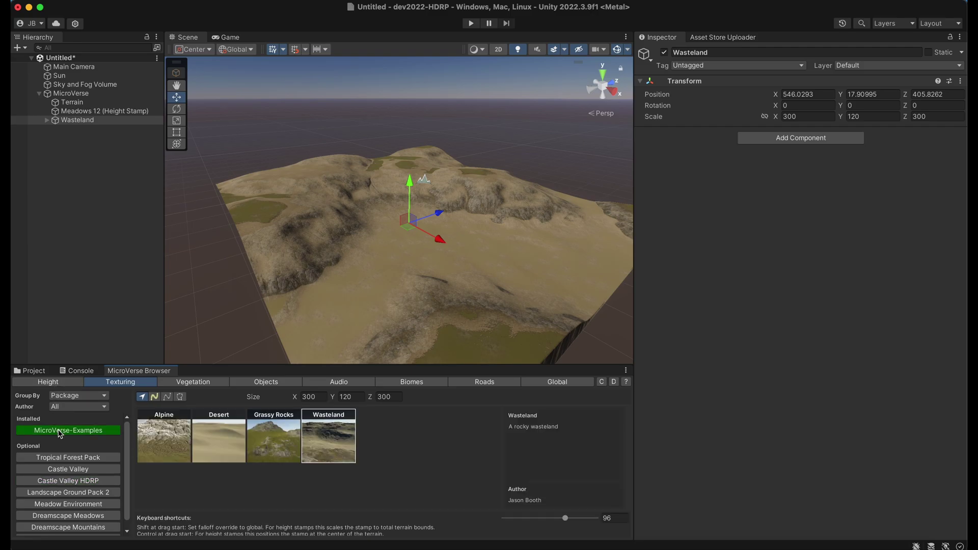
- Place the ClusterForest vegetation stamp on the terrain and set its Falloff Type to Global
{"action": "left_click", "coordinate": [48, 381]}
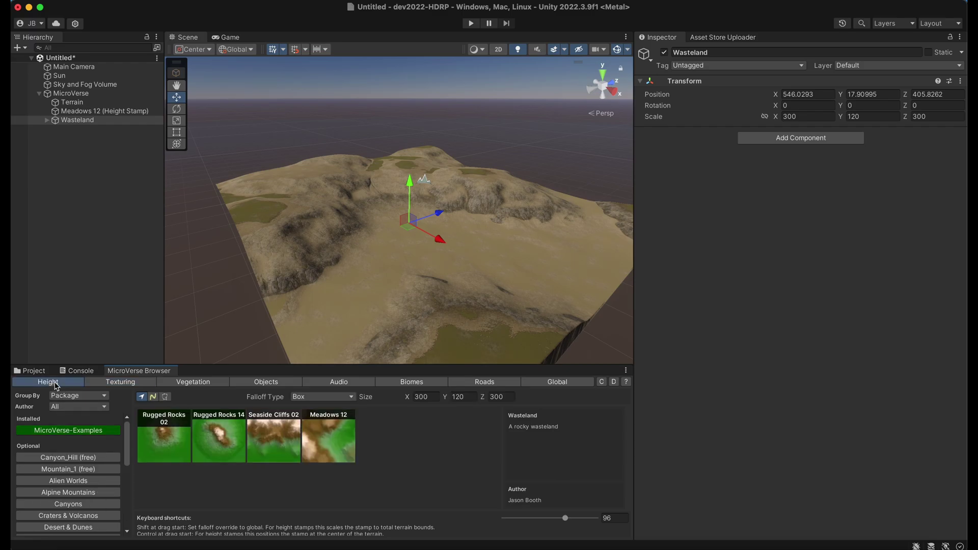
{"action": "left_click", "coordinate": [121, 383]}
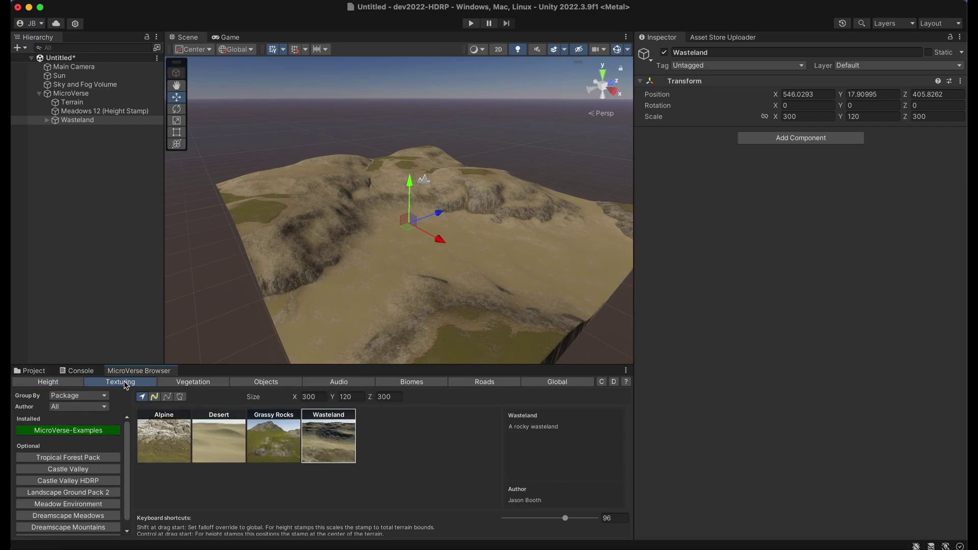
{"action": "left_click", "coordinate": [208, 388]}
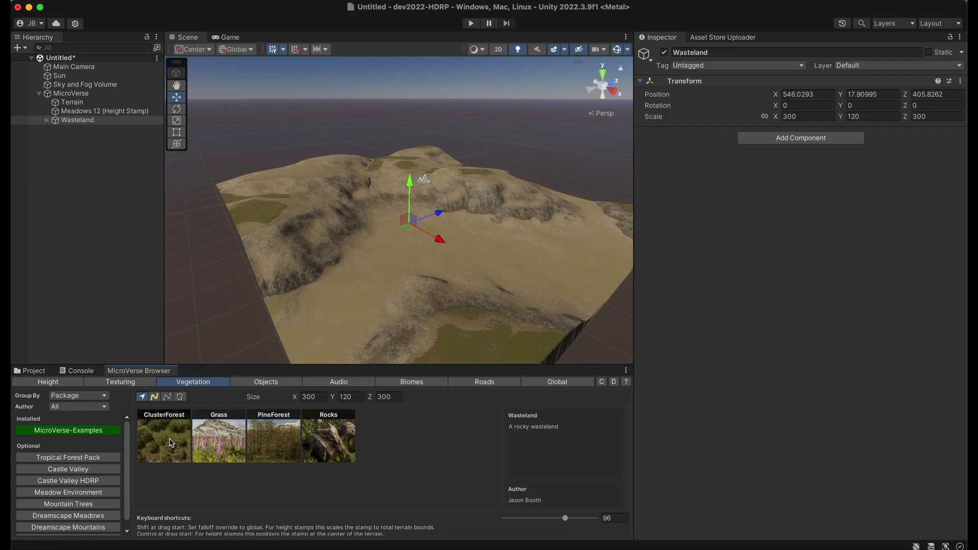
{"action": "left_click_drag", "start_coordinate": [168, 447], "coordinate": [414, 249]}
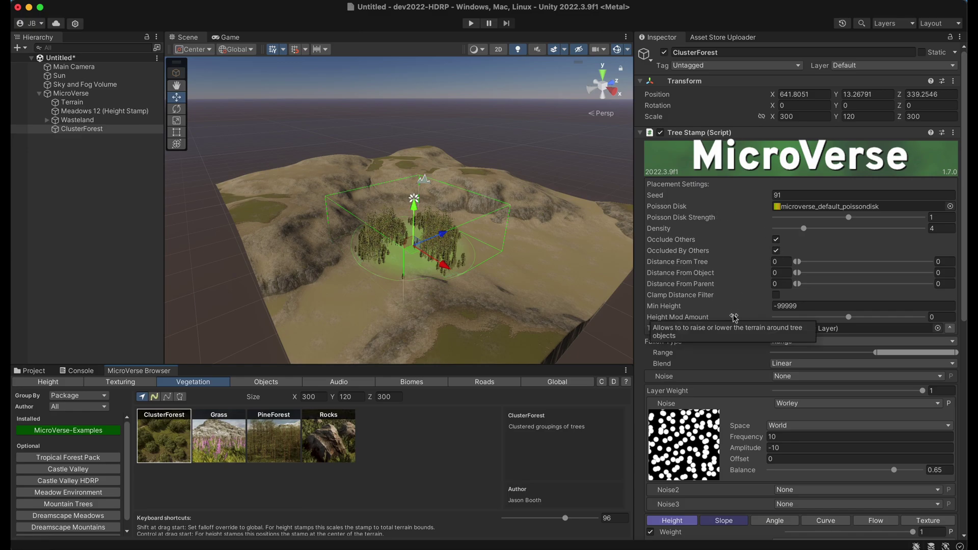
{"action": "left_click", "coordinate": [788, 347]}
{"action": "left_click", "coordinate": [793, 327]}
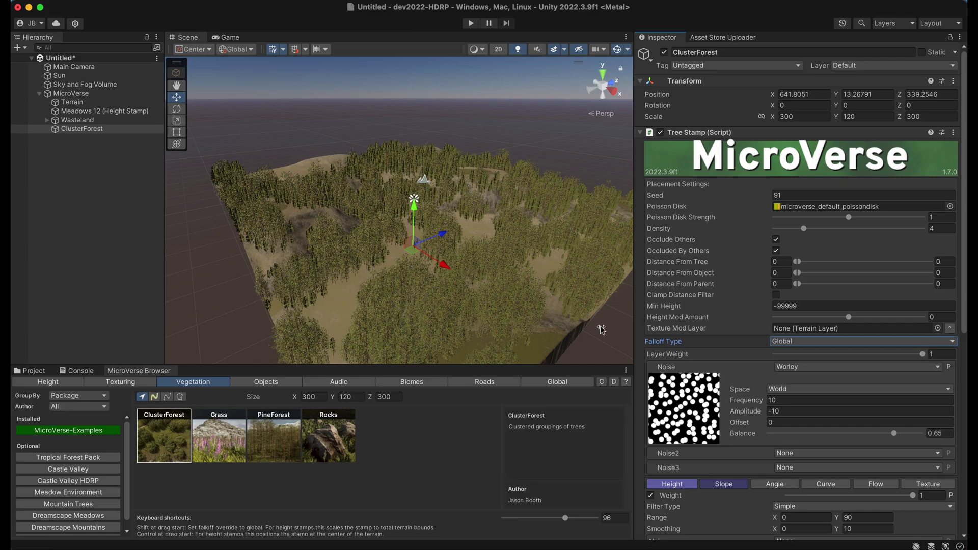
- Browse the Objects, Audio, Biomes and Roads tabs, ending on the Global Time of Day presets
{"action": "left_click", "coordinate": [279, 384]}
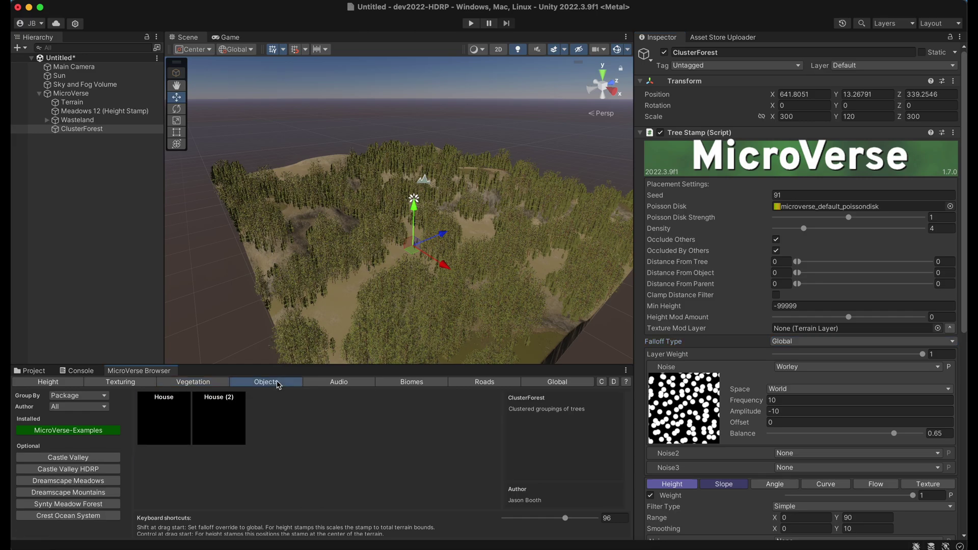
{"action": "left_click", "coordinate": [347, 386]}
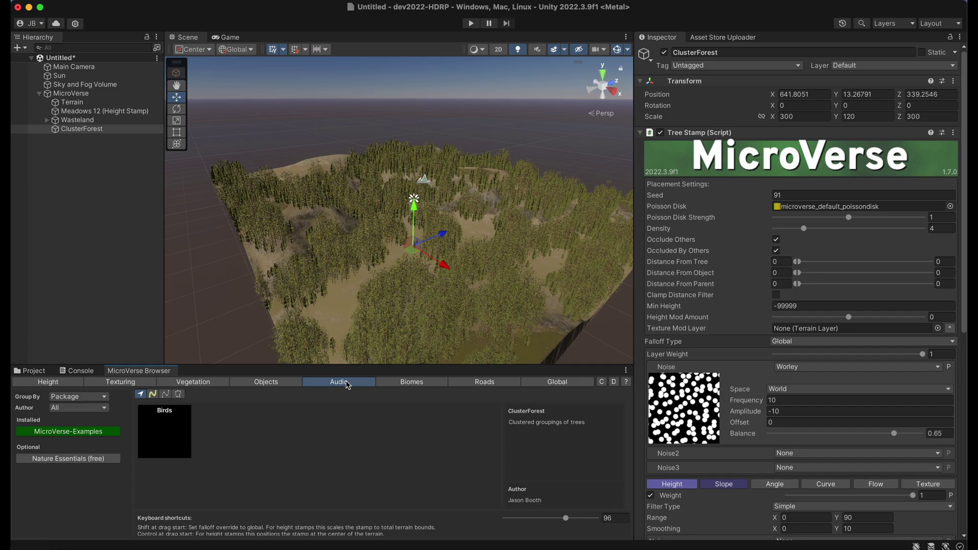
{"action": "left_click", "coordinate": [413, 386]}
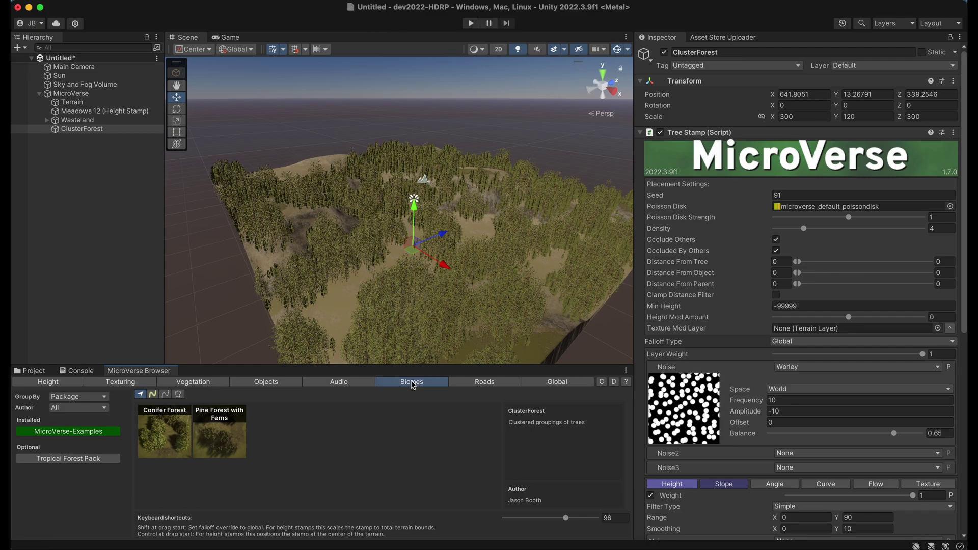
{"action": "left_click", "coordinate": [479, 385]}
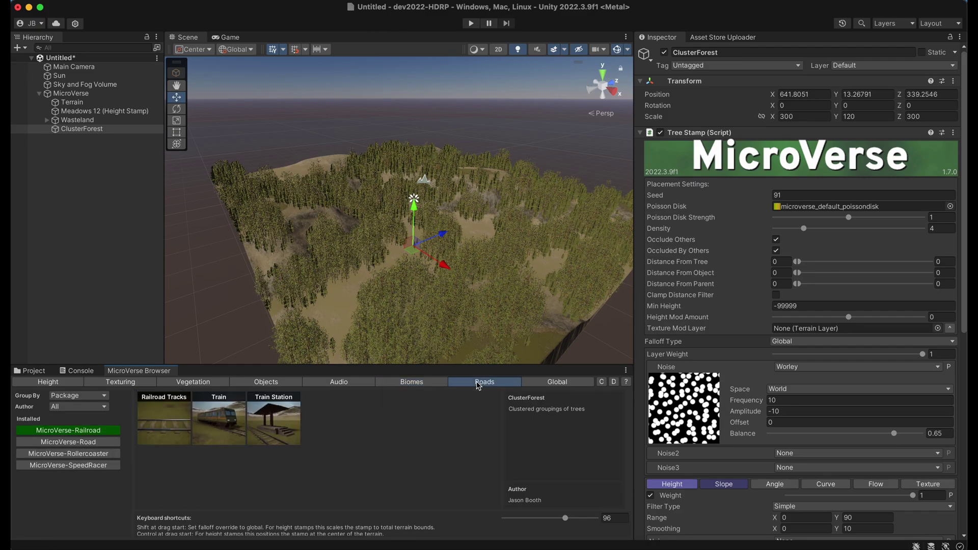
{"action": "left_click", "coordinate": [546, 383]}
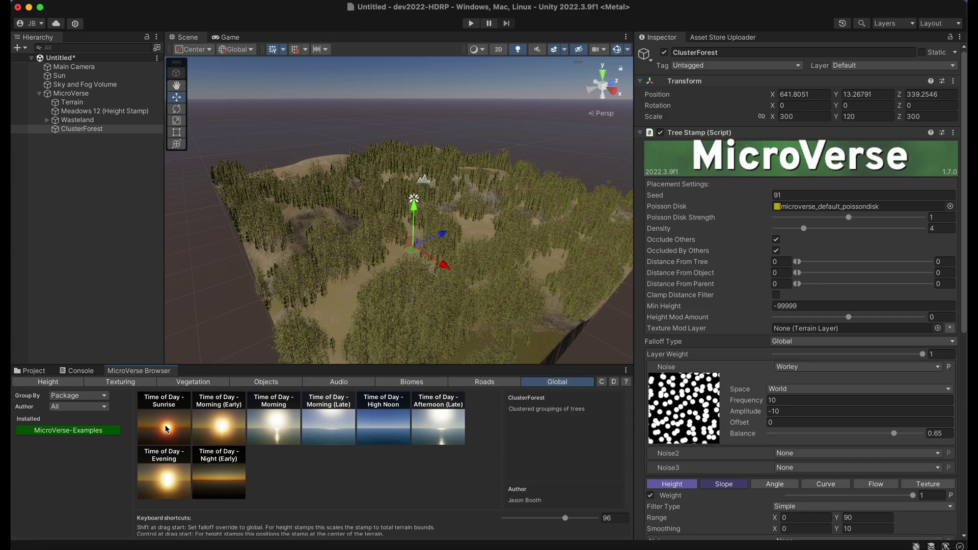
- Add the Time of Day - Sunrise lighting object and frame it in the Scene view
{"action": "left_click_drag", "start_coordinate": [167, 429], "coordinate": [405, 222]}
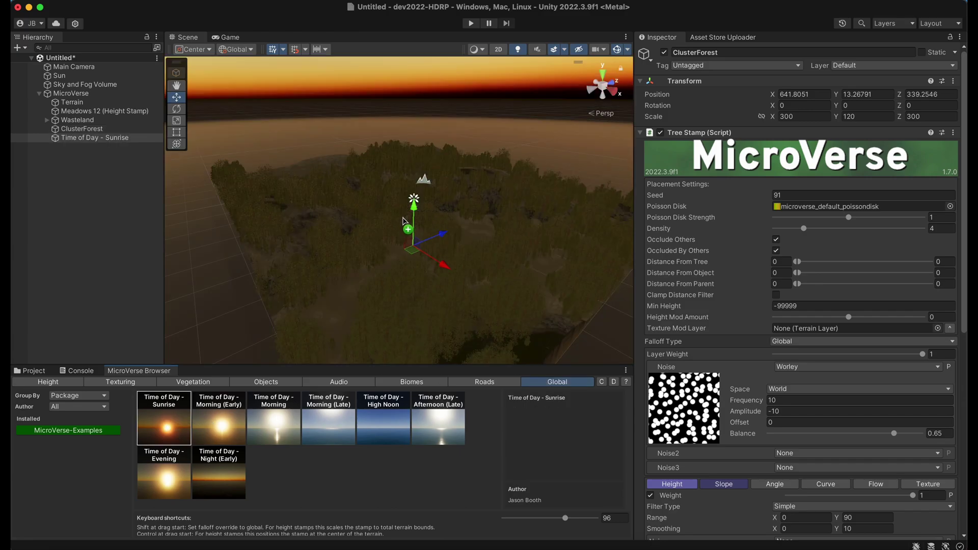
{"action": "left_click_drag", "start_coordinate": [372, 255], "coordinate": [256, 229], "text": "alt"}
{"action": "key", "text": "f"}
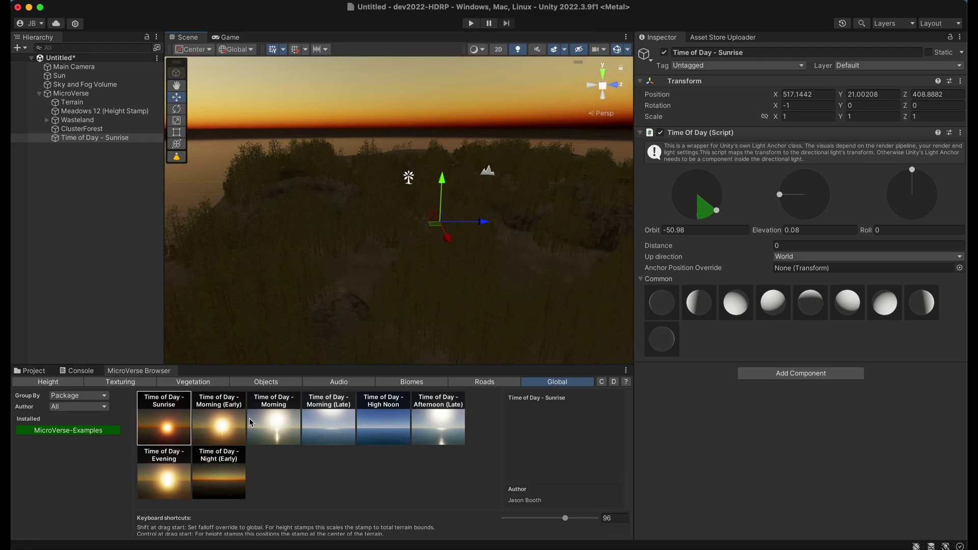
- Try the Morning, Morning (Late), Night (Early) and Evening lighting presets
{"action": "left_click_drag", "start_coordinate": [275, 431], "coordinate": [446, 252]}
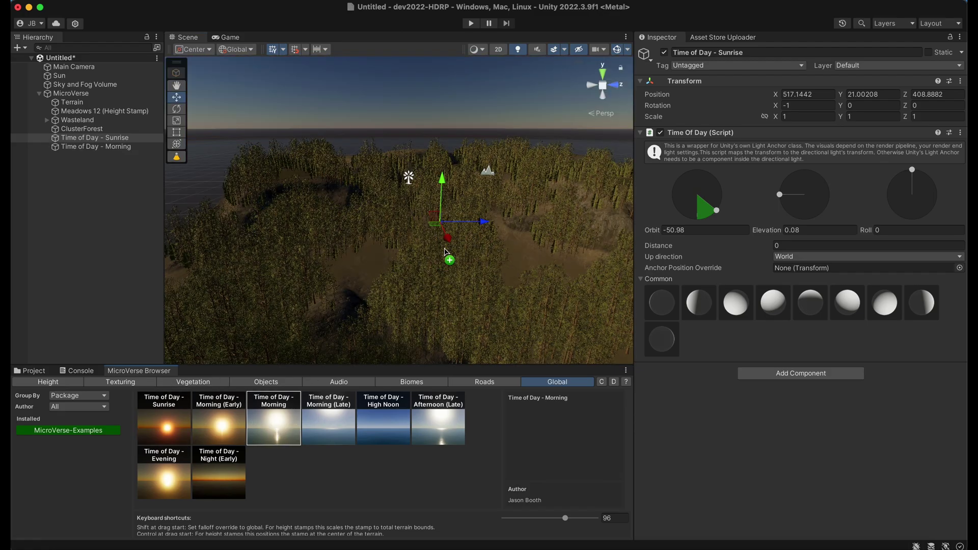
{"action": "left_click_drag", "start_coordinate": [336, 430], "coordinate": [451, 280]}
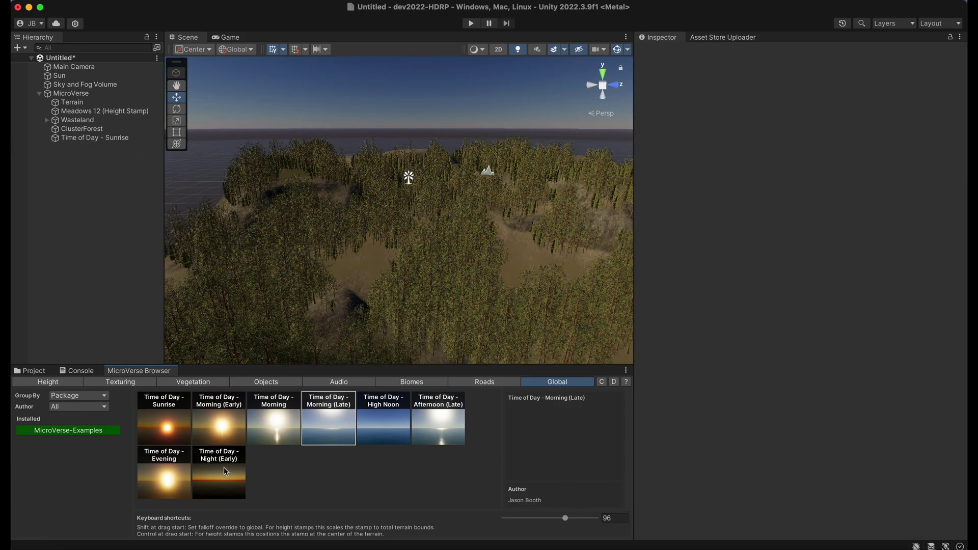
{"action": "left_click_drag", "start_coordinate": [205, 475], "coordinate": [464, 243]}
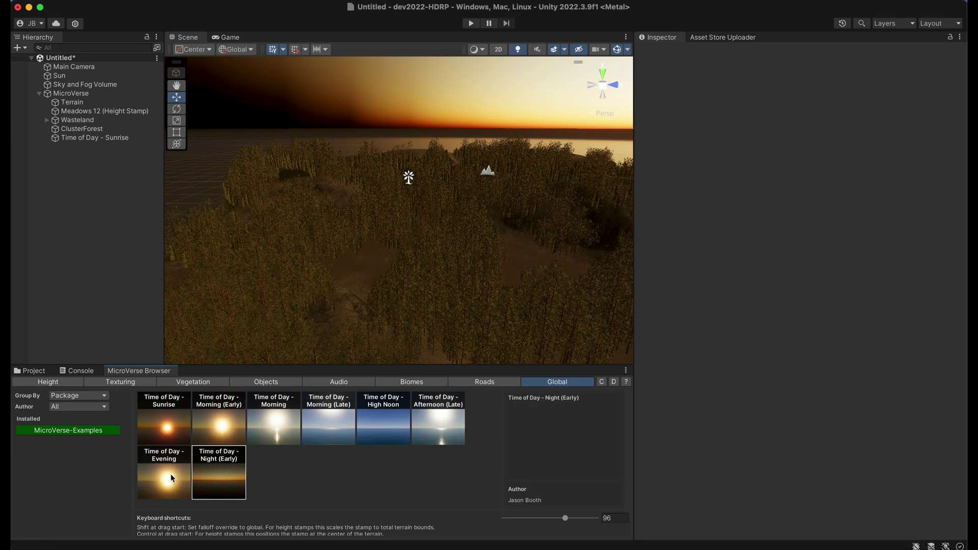
{"action": "left_click_drag", "start_coordinate": [168, 476], "coordinate": [445, 229]}
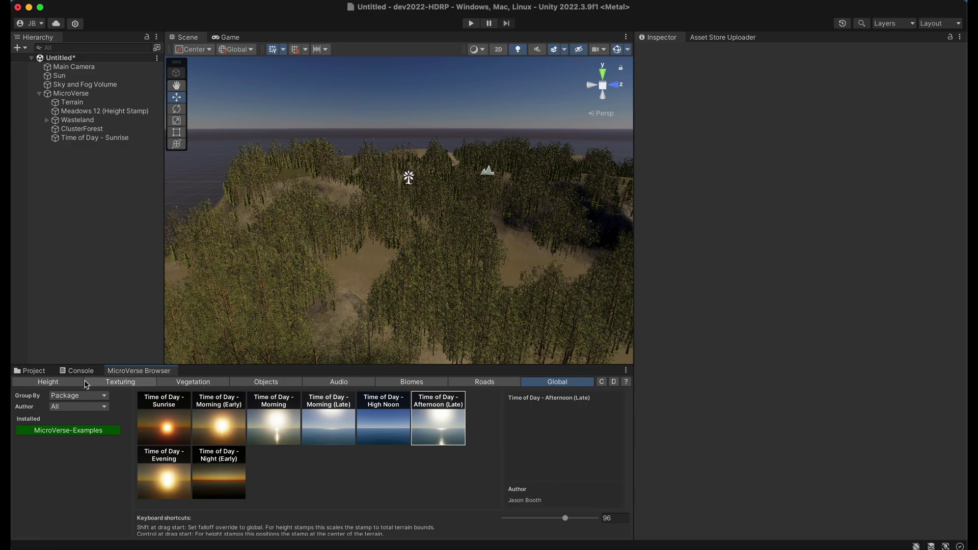
- Delete the ClusterForest object, look over the bare terrain, and show the Biomes presets
{"action": "right_click", "coordinate": [79, 134]}
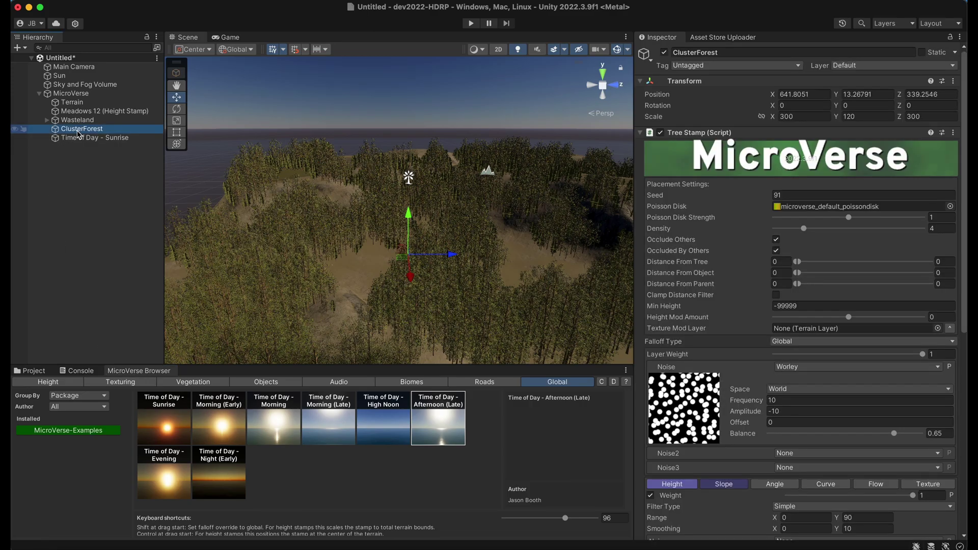
{"action": "left_click", "coordinate": [93, 152]}
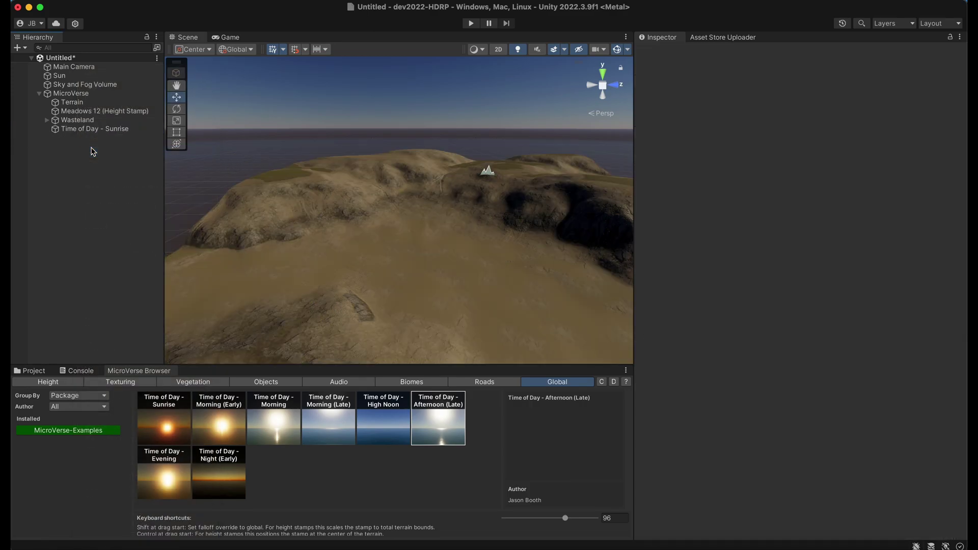
{"action": "left_click_drag", "start_coordinate": [350, 237], "coordinate": [476, 276], "text": "alt"}
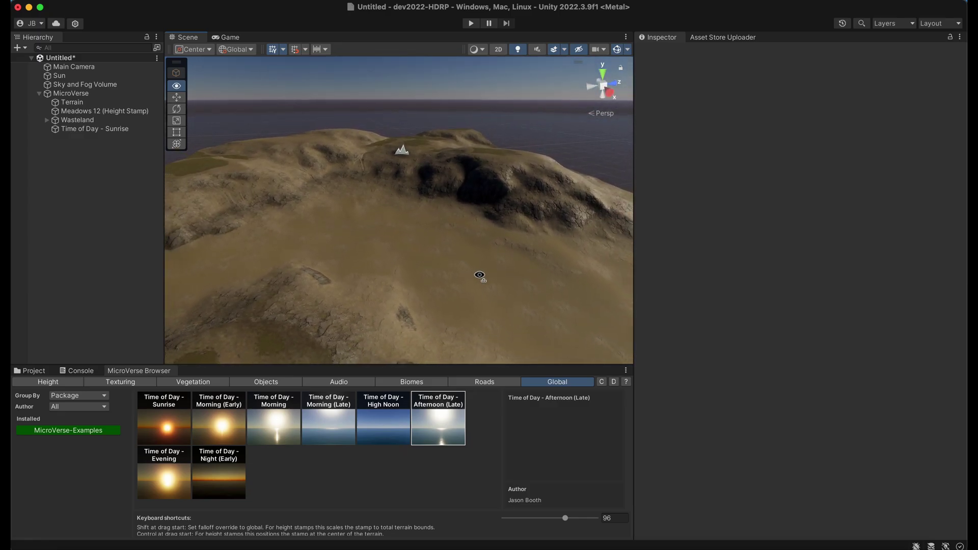
{"action": "left_click_drag", "start_coordinate": [479, 276], "coordinate": [481, 278], "text": "alt"}
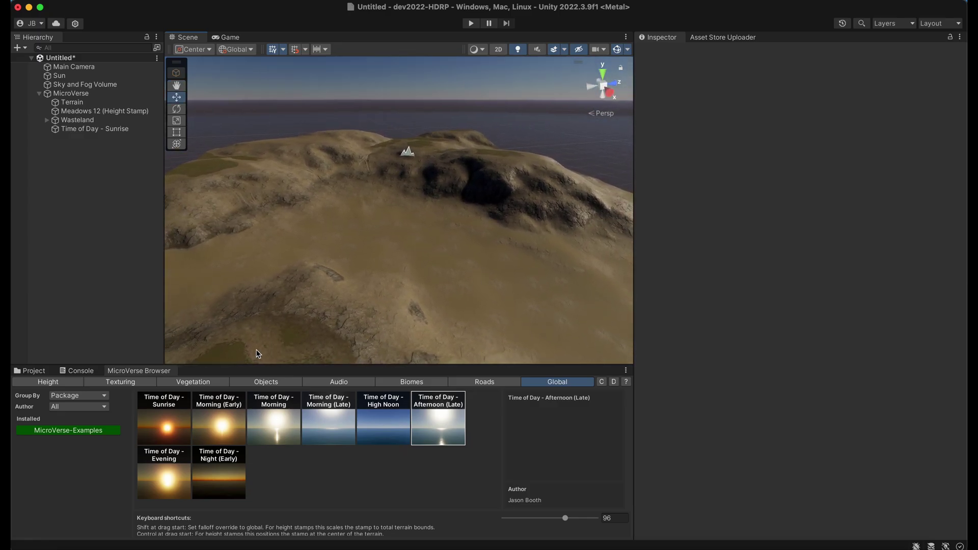
{"action": "left_click", "coordinate": [410, 387]}
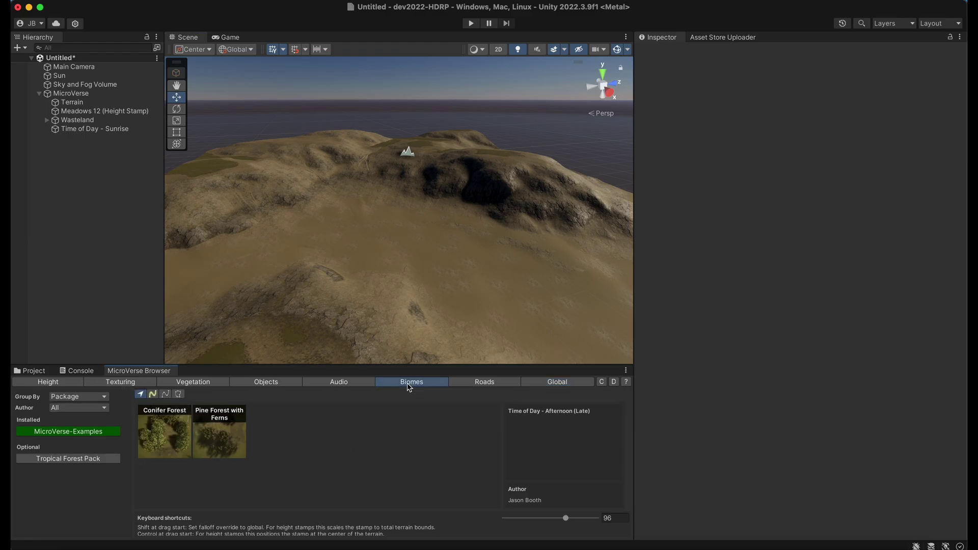
- Paint a curving spline path across the terrain and raise it to Y 13 as a ridge
{"action": "left_click", "coordinate": [153, 395]}
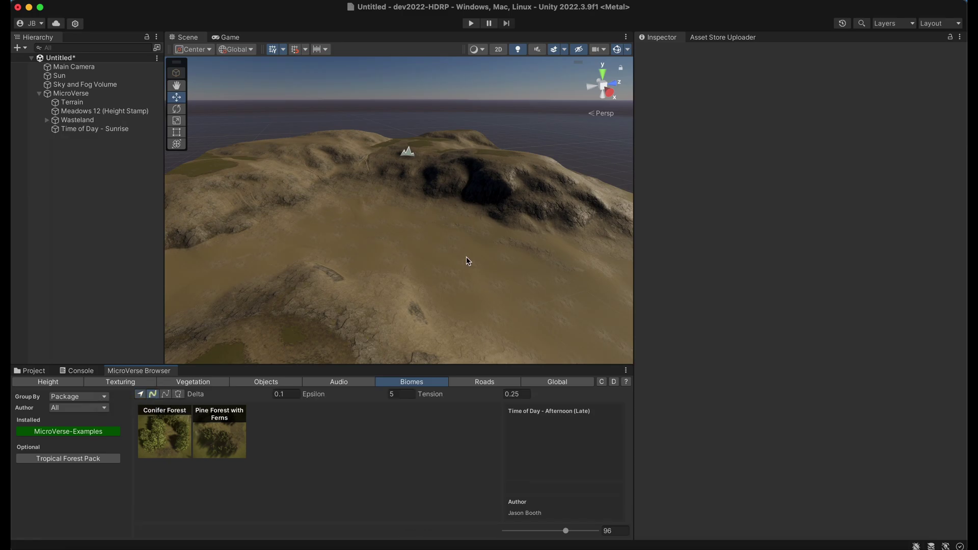
{"action": "mouse_move", "coordinate": [474, 280]}
{"action": "left_mouse_down"}
{"action": "mouse_move", "coordinate": [370, 266]}
{"action": "mouse_move", "coordinate": [374, 186]}
{"action": "mouse_move", "coordinate": [343, 180]}
{"action": "mouse_move", "coordinate": [305, 229]}
{"action": "left_mouse_up"}
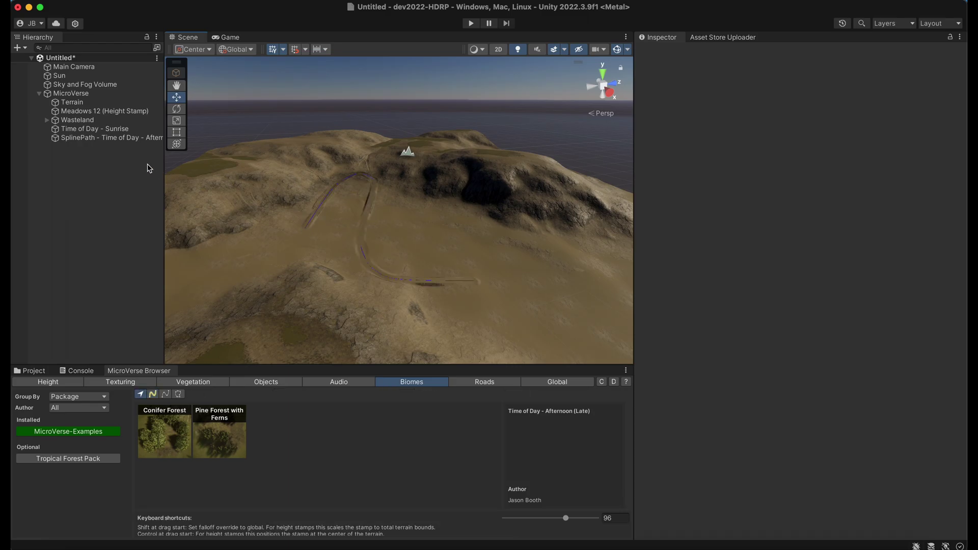
{"action": "left_click", "coordinate": [93, 141]}
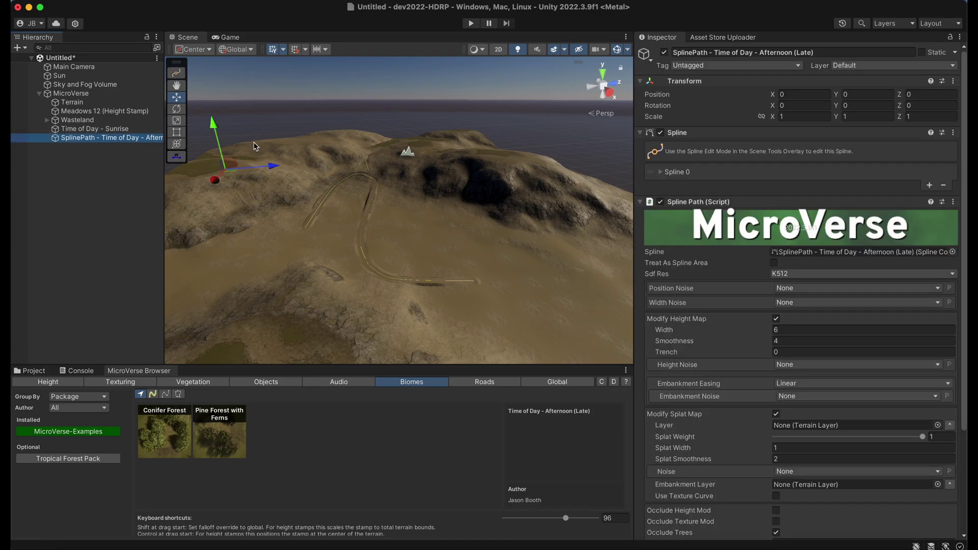
{"action": "mouse_move", "coordinate": [214, 129]}
{"action": "left_mouse_down"}
{"action": "mouse_move", "coordinate": [211, 108]}
{"action": "mouse_move", "coordinate": [217, 132]}
{"action": "left_mouse_up"}
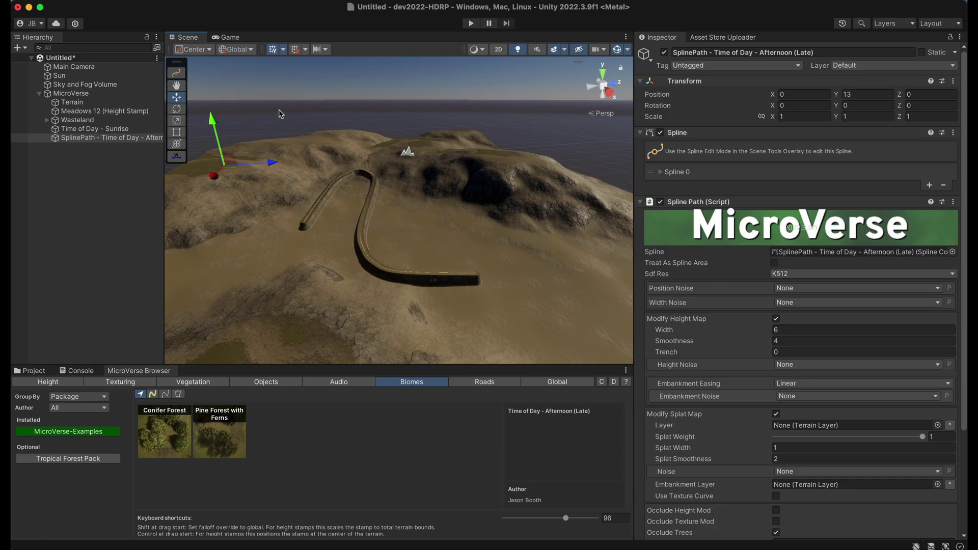
- Change the Spline Path's height-map Smoothness from 10 to 30 for gentler embankments
{"action": "scroll", "coordinate": [744, 361], "scroll_direction": "down", "scroll_amount": 5}
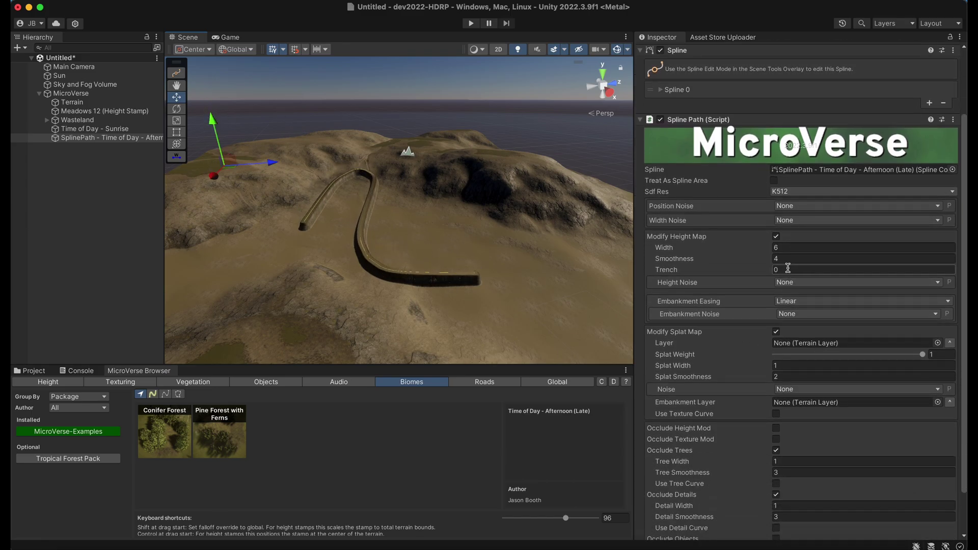
{"action": "left_click", "coordinate": [785, 258]}
{"action": "type", "text": "10"}
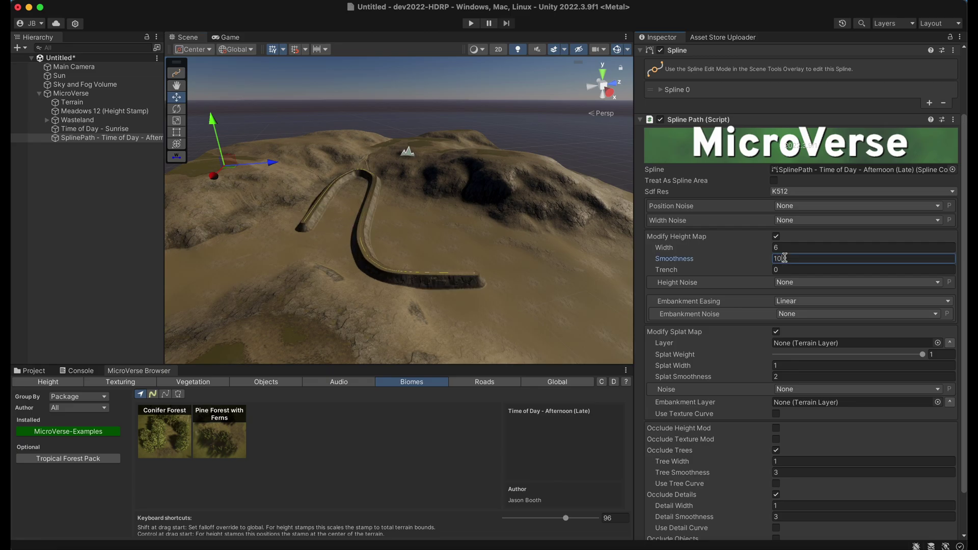
{"action": "key", "text": "BackSpace"}
{"action": "key", "text": "BackSpace"}
{"action": "type", "text": "30"}
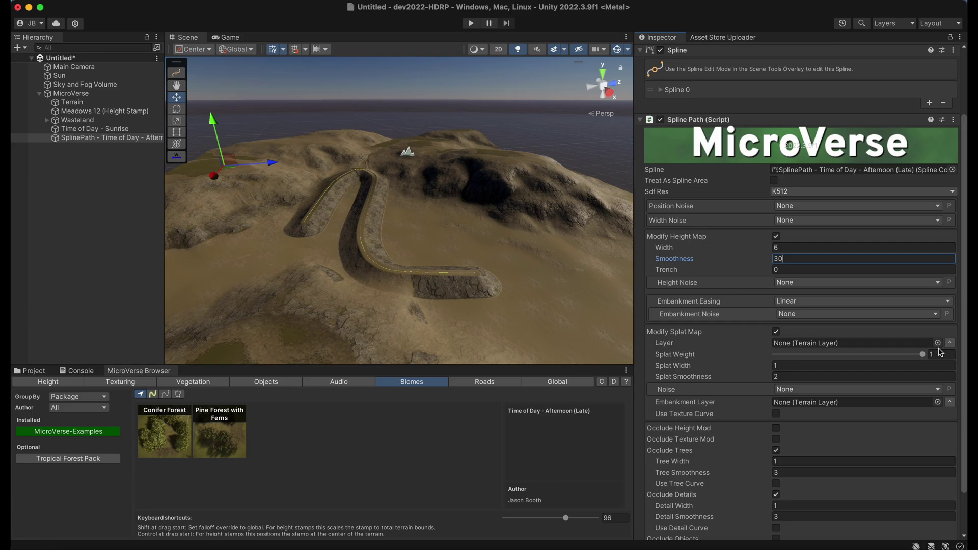
- Delete SplinePath and draw a curved open spline of Pine Forest with Ferns
{"action": "right_click", "coordinate": [113, 143]}
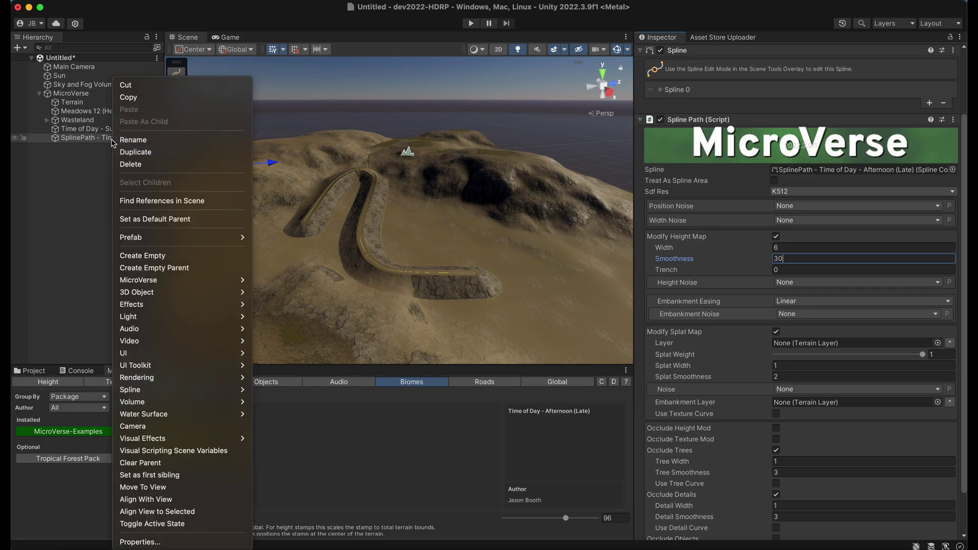
{"action": "left_click", "coordinate": [128, 165]}
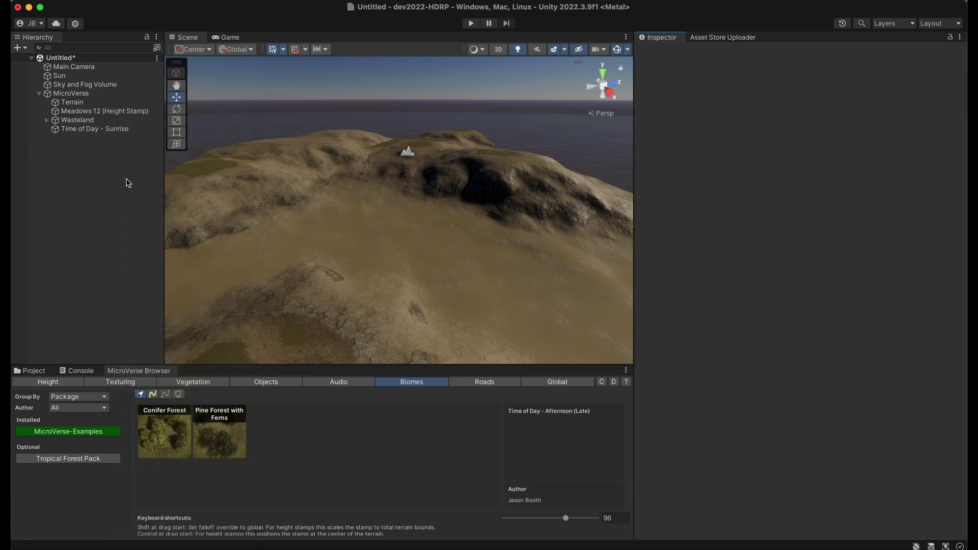
{"action": "left_click", "coordinate": [166, 395]}
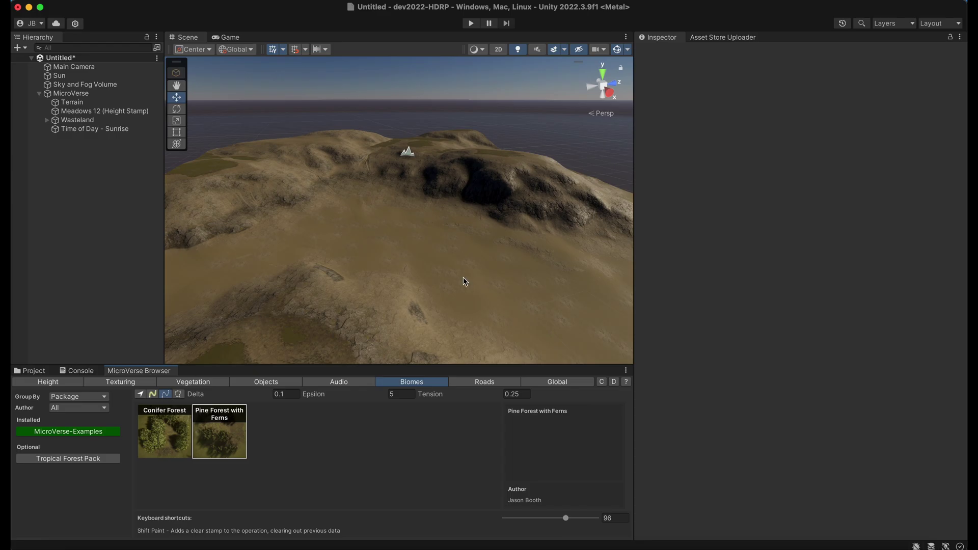
{"action": "mouse_move", "coordinate": [472, 302]}
{"action": "left_mouse_down"}
{"action": "mouse_move", "coordinate": [427, 250]}
{"action": "mouse_move", "coordinate": [367, 220]}
{"action": "mouse_move", "coordinate": [285, 237]}
{"action": "mouse_move", "coordinate": [243, 270]}
{"action": "left_mouse_up"}
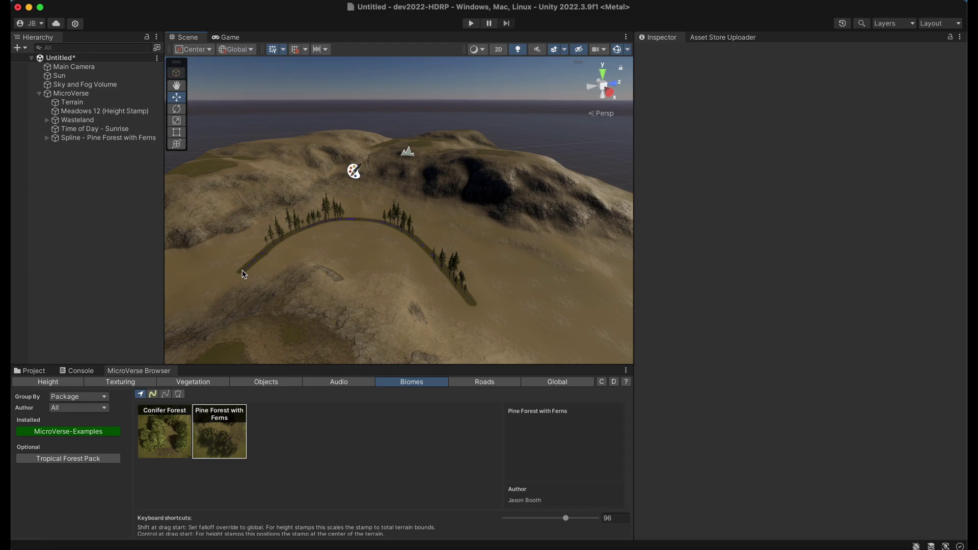
- Expand the new spline and select its Pine Forest with Ferns stamp
{"action": "left_click", "coordinate": [46, 138]}
{"action": "left_click", "coordinate": [78, 138]}
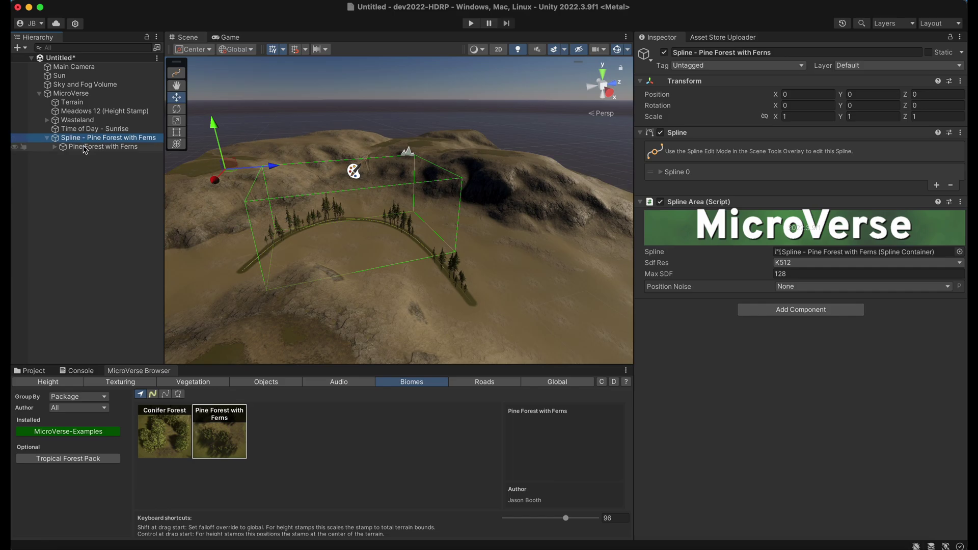
{"action": "left_click", "coordinate": [85, 147]}
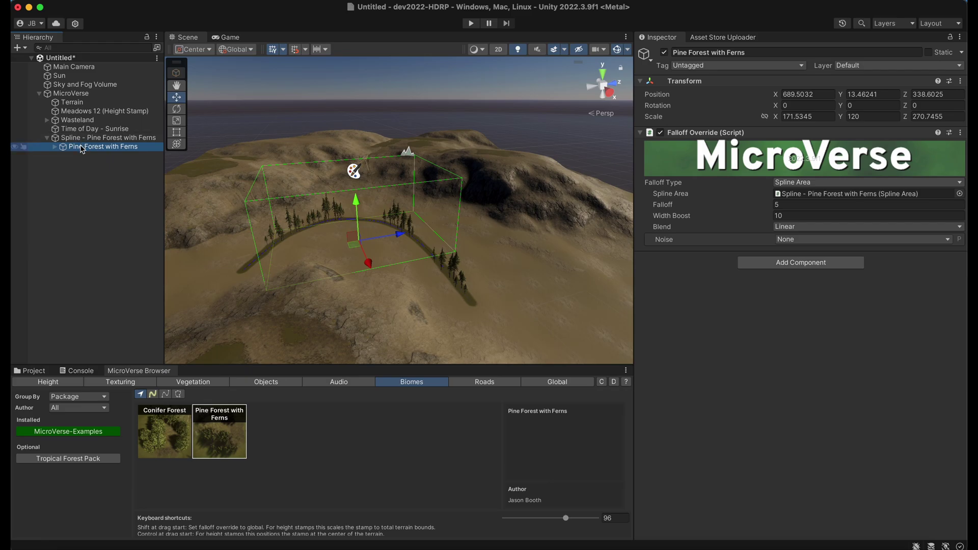
- Try Falloff 30 and revert to 5, then set the forest's Width Boost to 30
{"action": "left_click", "coordinate": [771, 204]}
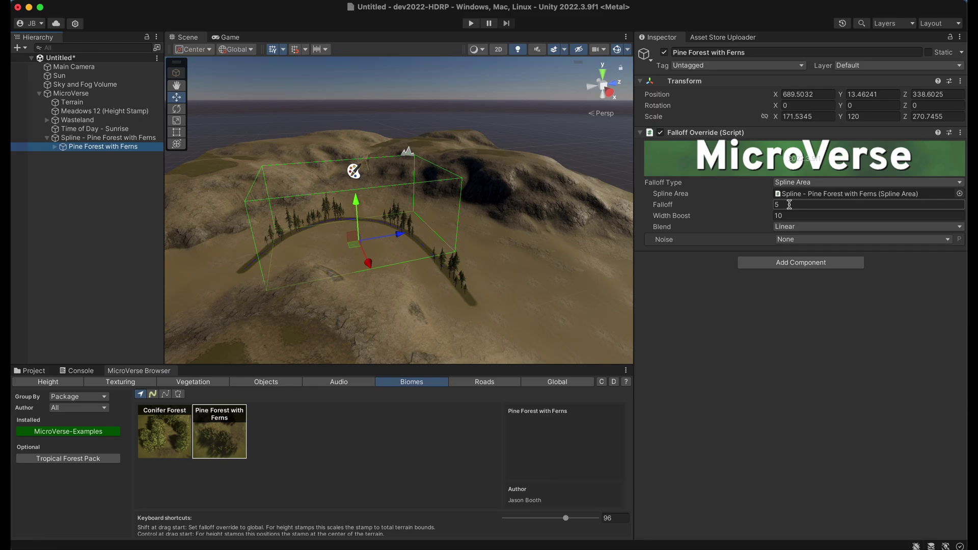
{"action": "left_click", "coordinate": [789, 205]}
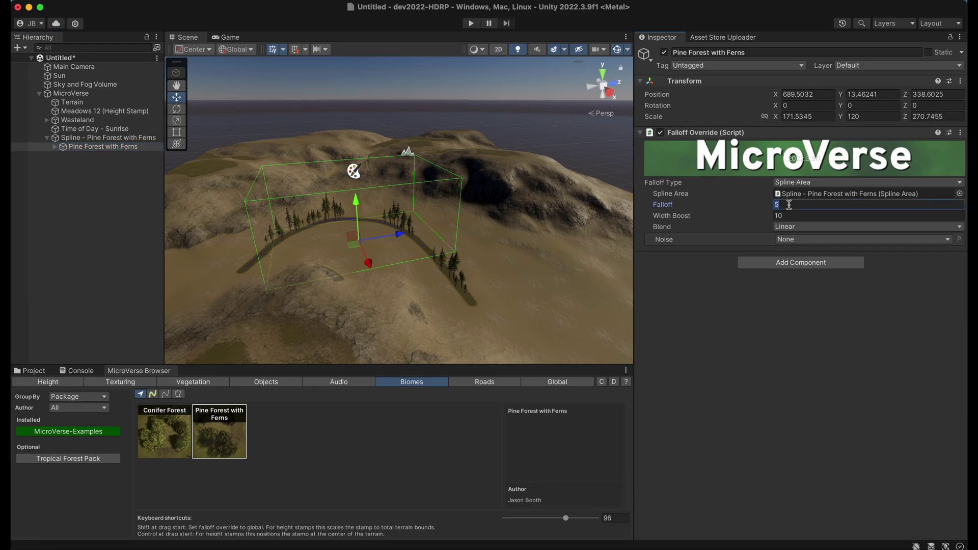
{"action": "type", "text": "30"}
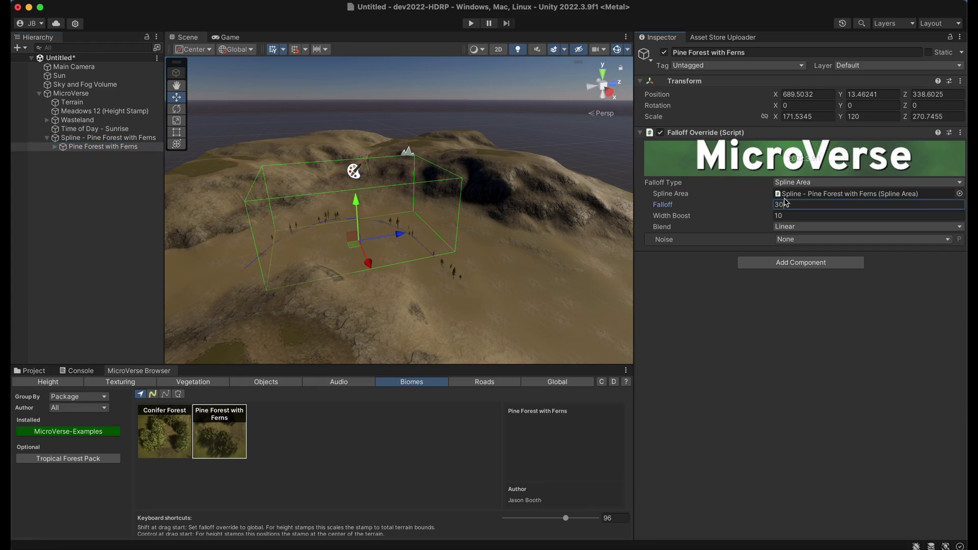
{"action": "key", "text": "super+z"}
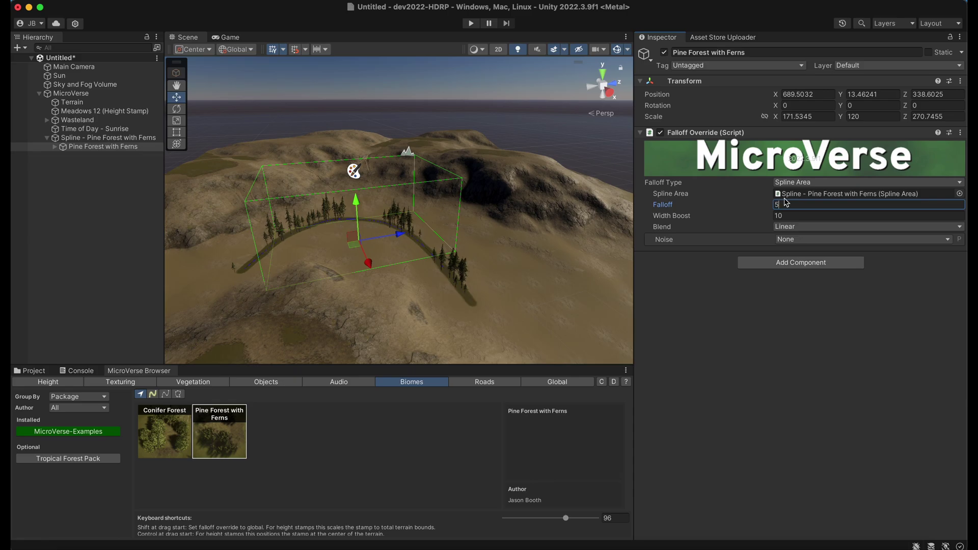
{"action": "left_click", "coordinate": [787, 218]}
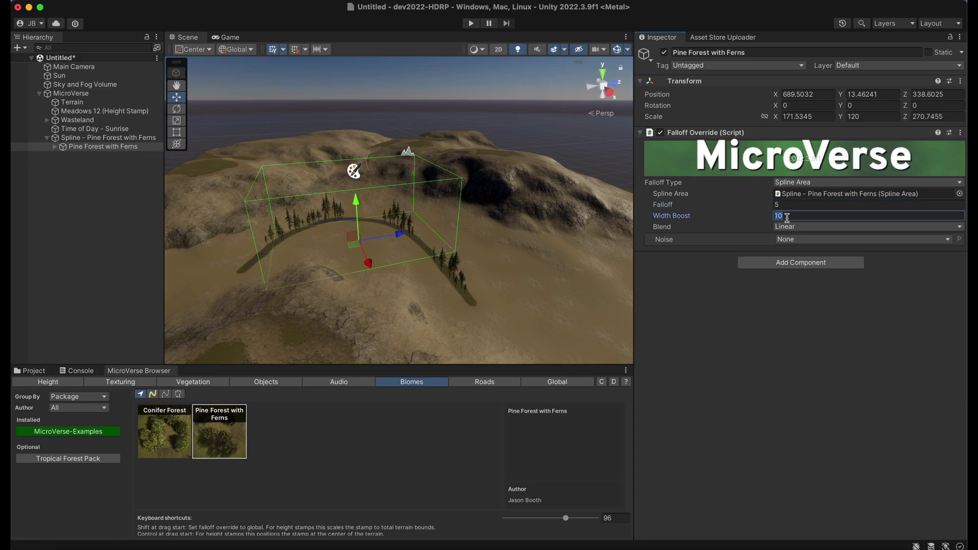
{"action": "type", "text": "30"}
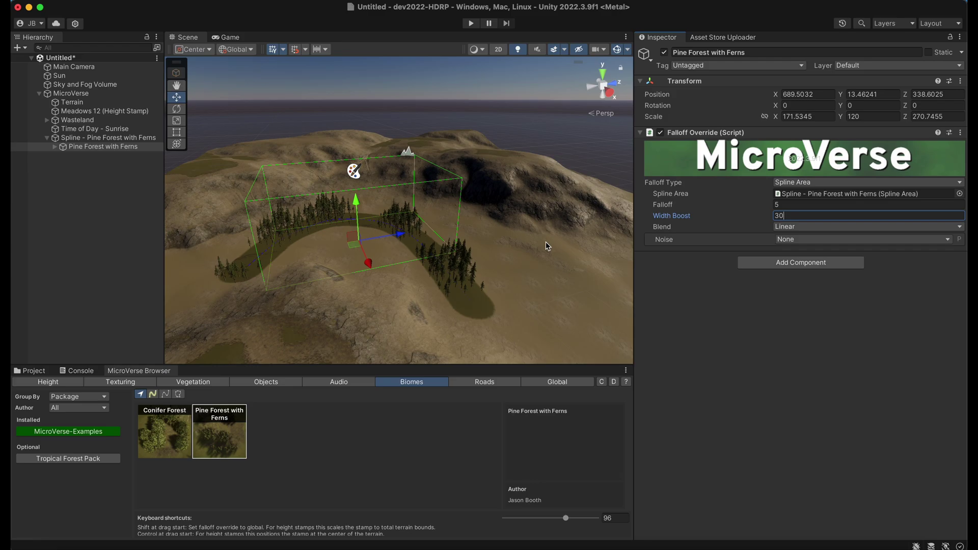
{"action": "left_click_drag", "start_coordinate": [535, 269], "coordinate": [605, 272], "text": "alt"}
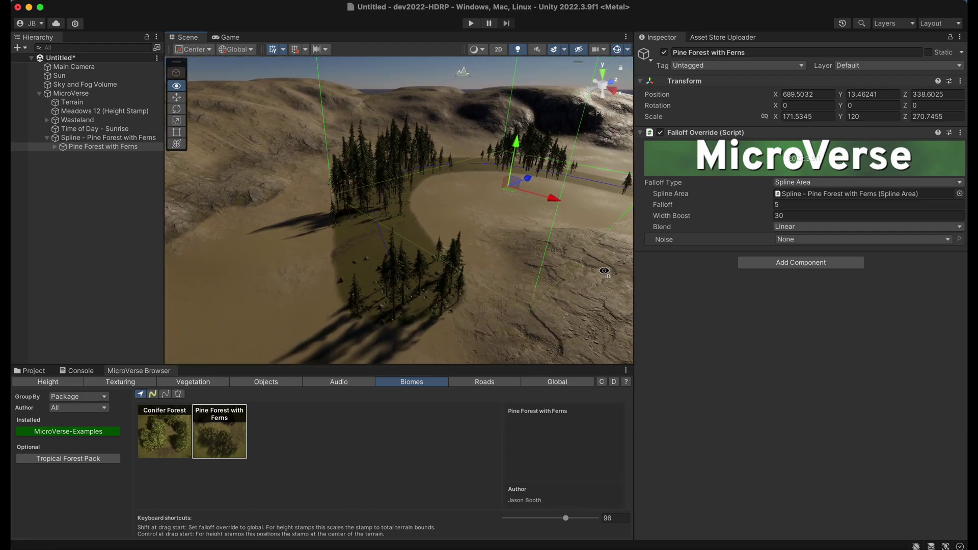
- Set the Pine Forest with Ferns Trees stamp's Noise to None, then select the spline object
{"action": "left_click", "coordinate": [56, 148]}
{"action": "left_click", "coordinate": [55, 148]}
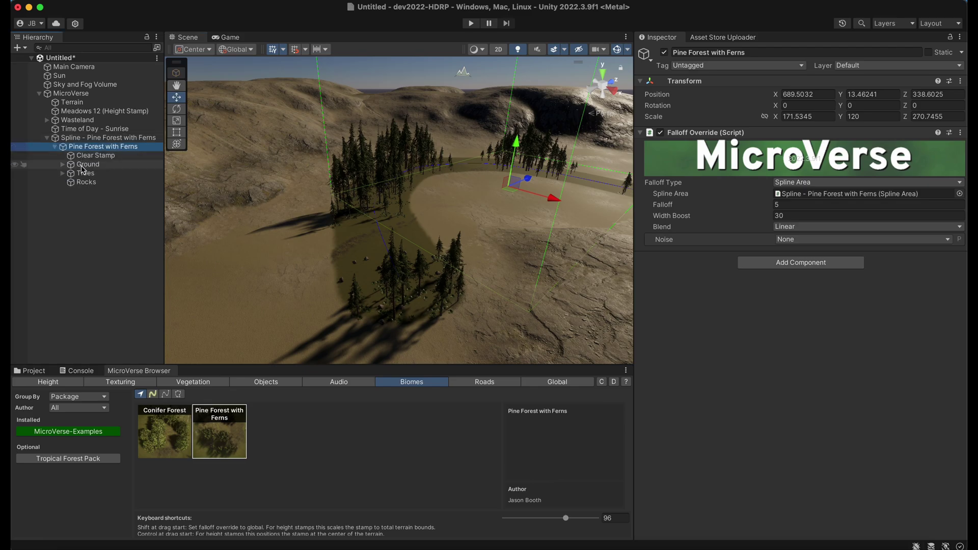
{"action": "left_click", "coordinate": [83, 174]}
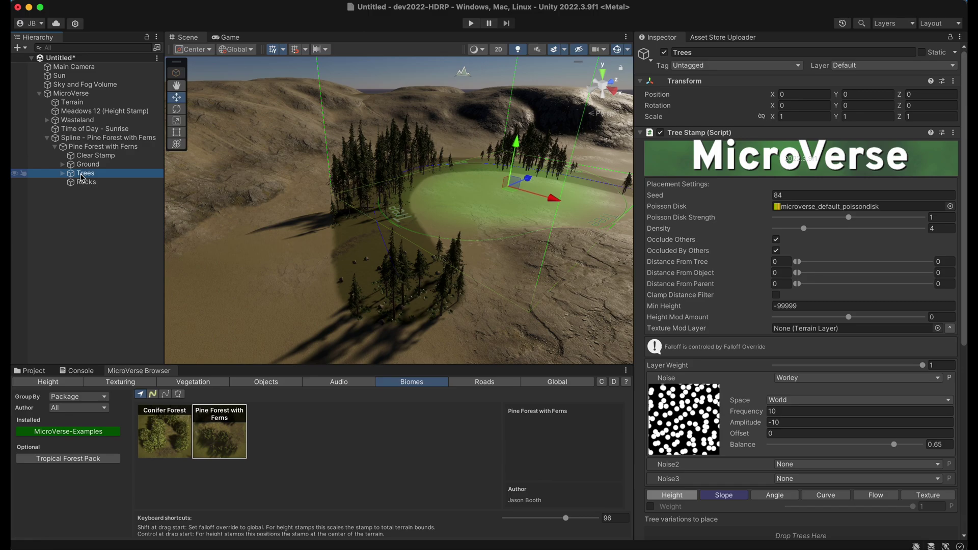
{"action": "left_click", "coordinate": [811, 380]}
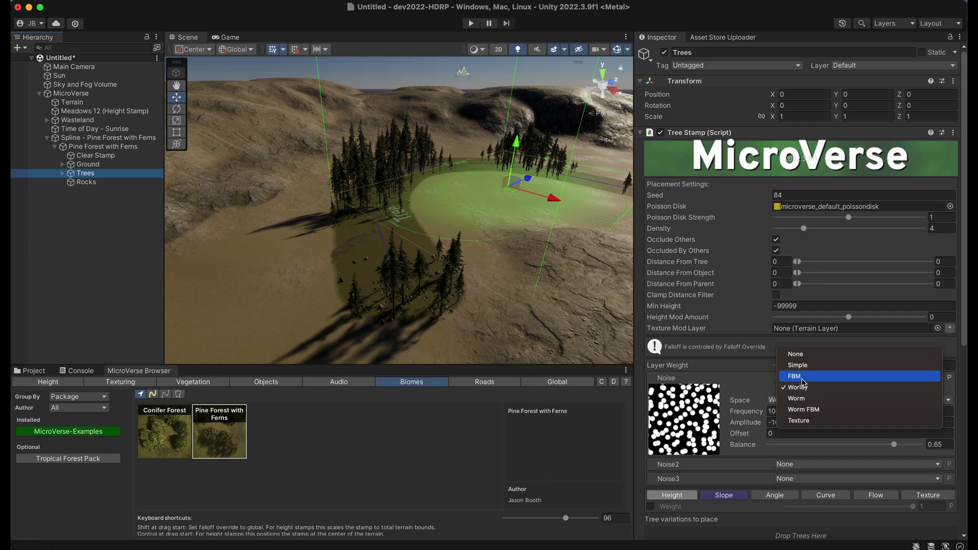
{"action": "left_click", "coordinate": [798, 356]}
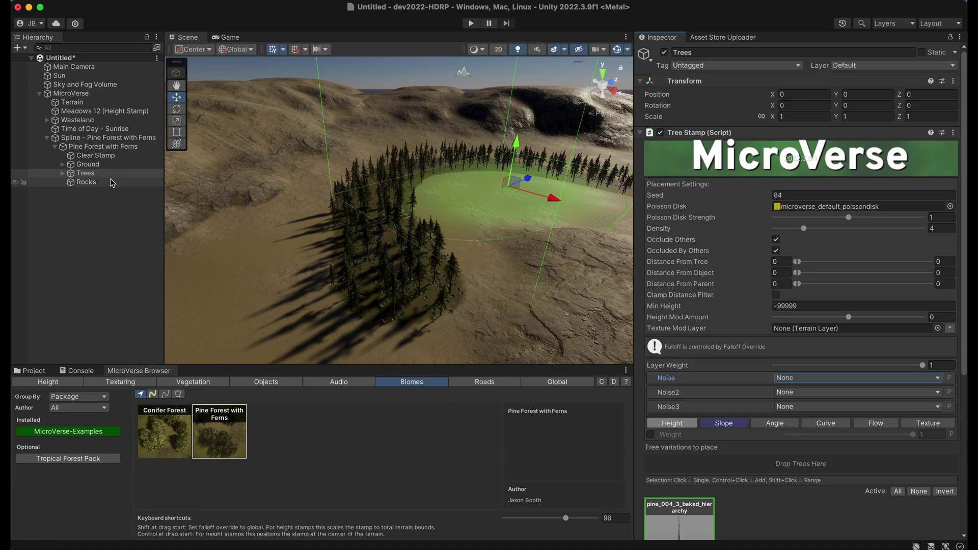
{"action": "right_click_drag", "start_coordinate": [342, 201], "coordinate": [372, 211]}
{"action": "left_click", "coordinate": [78, 138]}
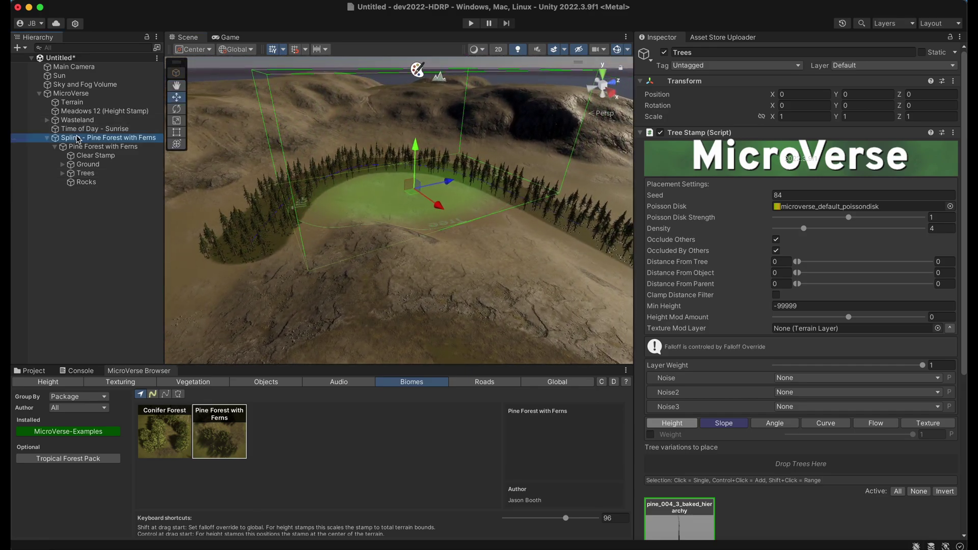
- Delete the spline forest and draw a freehand Pine Forest with Ferns spline area
{"action": "right_click", "coordinate": [78, 138]}
{"action": "left_click", "coordinate": [87, 166]}
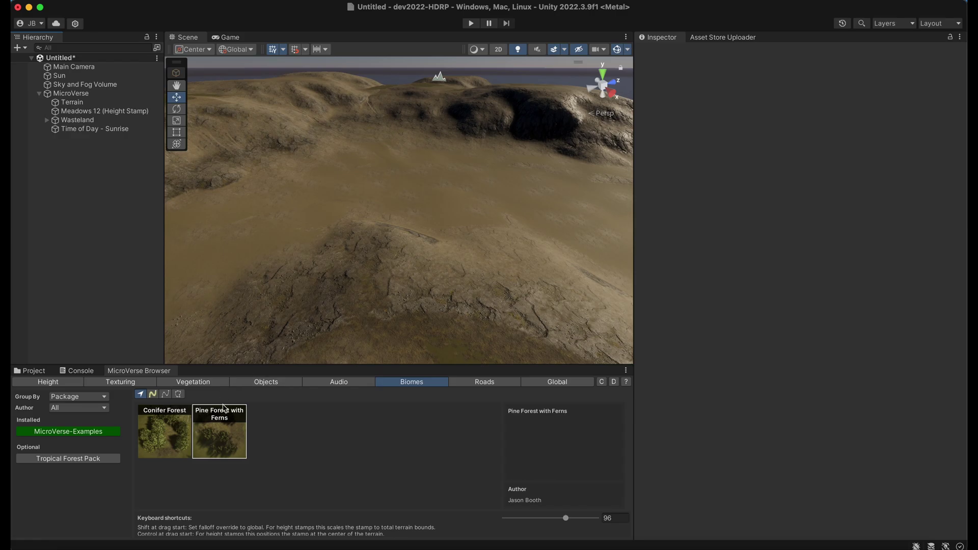
{"action": "left_click", "coordinate": [179, 394]}
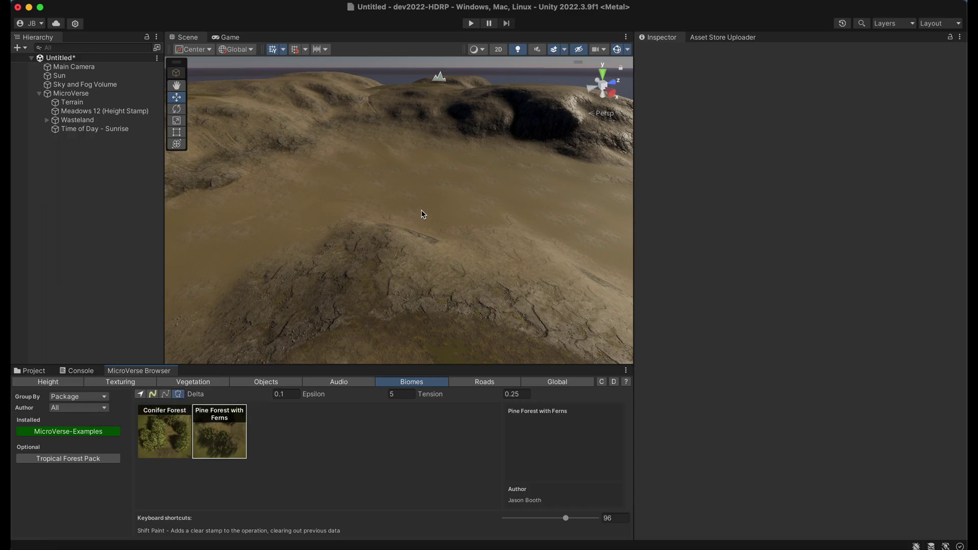
{"action": "mouse_move", "coordinate": [418, 216]}
{"action": "left_mouse_down"}
{"action": "mouse_move", "coordinate": [328, 225]}
{"action": "mouse_move", "coordinate": [294, 202]}
{"action": "mouse_move", "coordinate": [297, 155]}
{"action": "mouse_move", "coordinate": [316, 131]}
{"action": "mouse_move", "coordinate": [365, 116]}
{"action": "mouse_move", "coordinate": [455, 114]}
{"action": "mouse_move", "coordinate": [503, 146]}
{"action": "mouse_move", "coordinate": [520, 177]}
{"action": "mouse_move", "coordinate": [519, 243]}
{"action": "mouse_move", "coordinate": [536, 251]}
{"action": "mouse_move", "coordinate": [501, 292]}
{"action": "mouse_move", "coordinate": [426, 242]}
{"action": "left_mouse_up"}
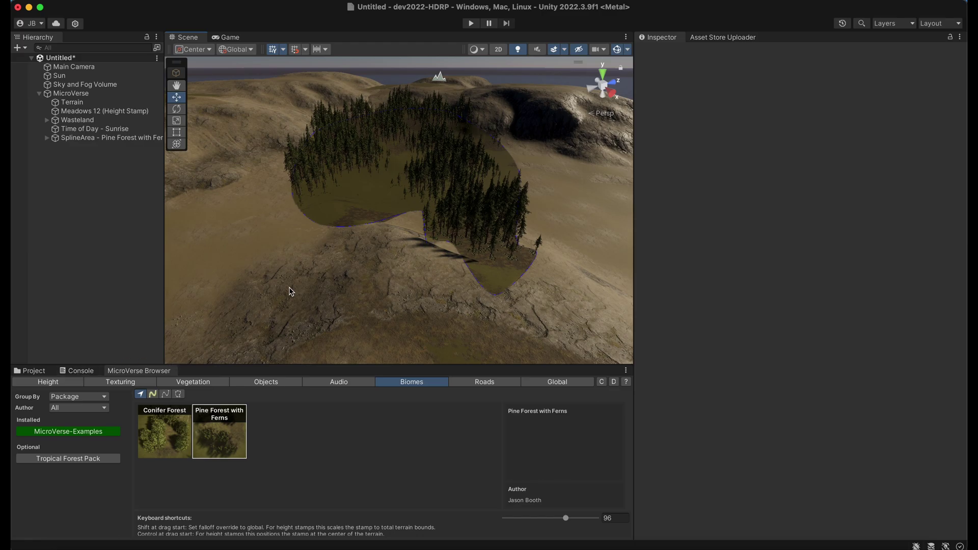
{"action": "right_click_drag", "start_coordinate": [322, 264], "coordinate": [179, 259]}
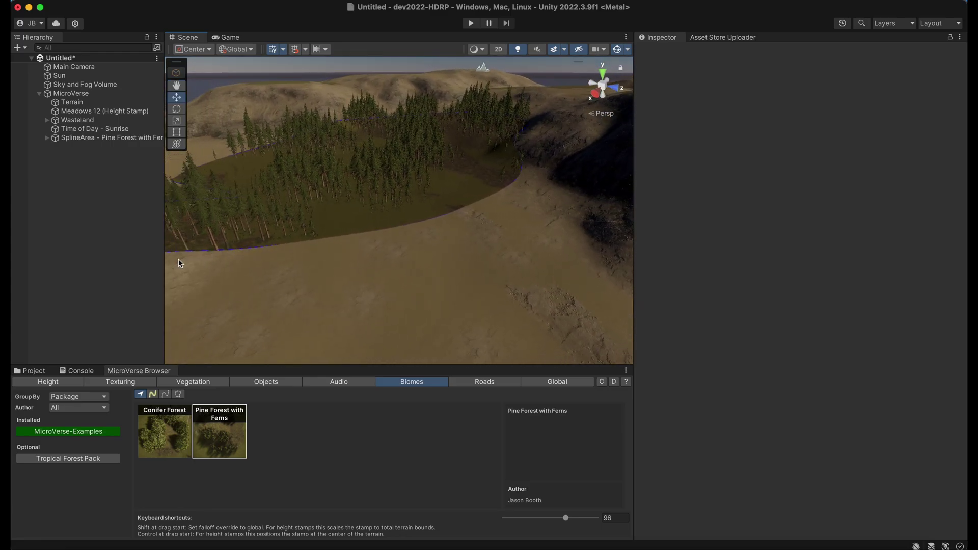
- Pick the Meadows 12 height stamp and outline its freehand spline area beside the forest
{"action": "left_click", "coordinate": [120, 382]}
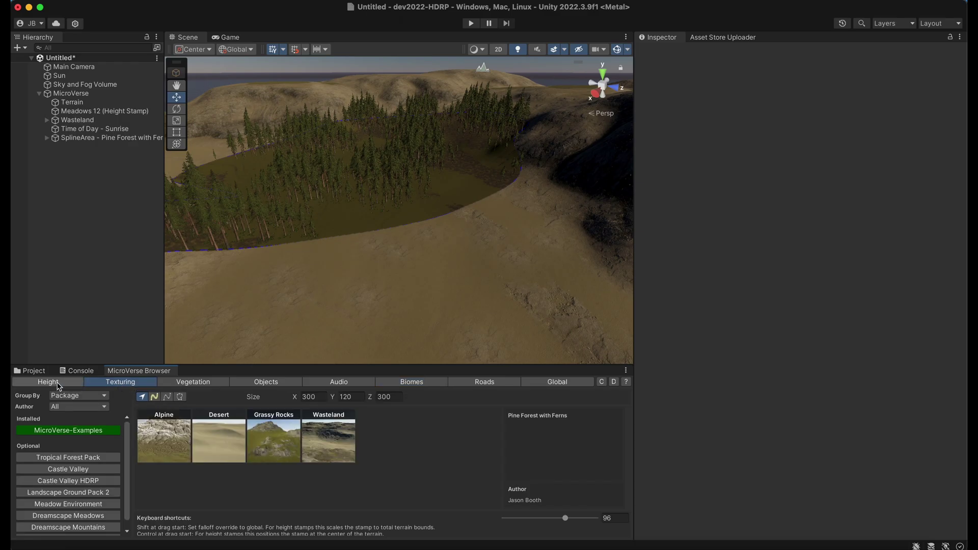
{"action": "left_click", "coordinate": [59, 384]}
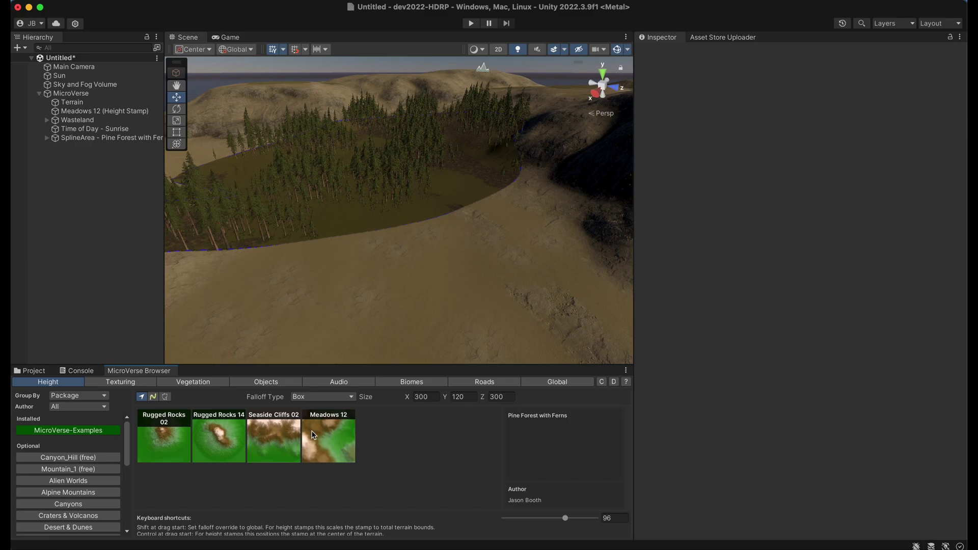
{"action": "left_click", "coordinate": [328, 436]}
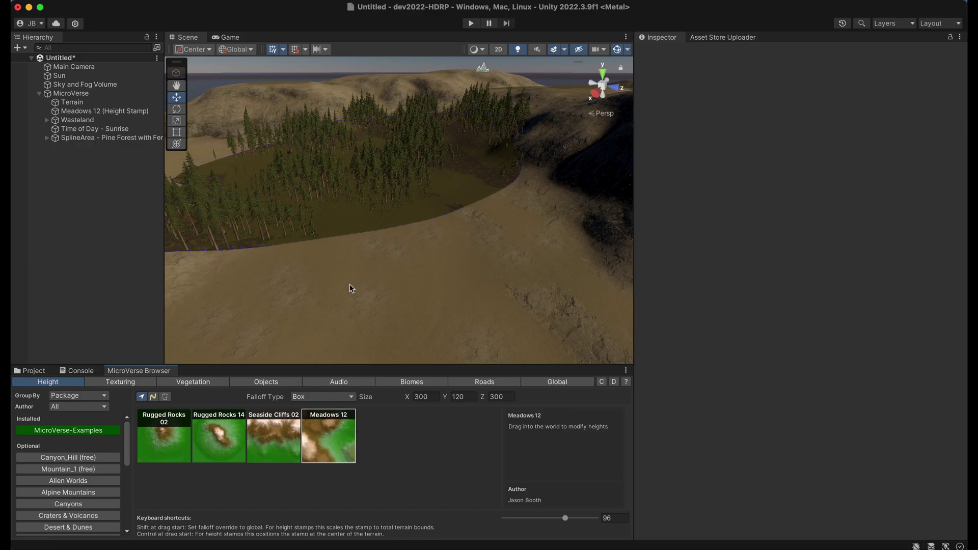
{"action": "left_click", "coordinate": [166, 397]}
{"action": "mouse_move", "coordinate": [348, 351]}
{"action": "left_mouse_down"}
{"action": "mouse_move", "coordinate": [356, 316]}
{"action": "mouse_move", "coordinate": [407, 260]}
{"action": "left_mouse_up"}
{"action": "mouse_move", "coordinate": [392, 359]}
{"action": "left_mouse_down"}
{"action": "mouse_move", "coordinate": [492, 347]}
{"action": "mouse_move", "coordinate": [503, 280]}
{"action": "mouse_move", "coordinate": [485, 251]}
{"action": "left_mouse_up"}
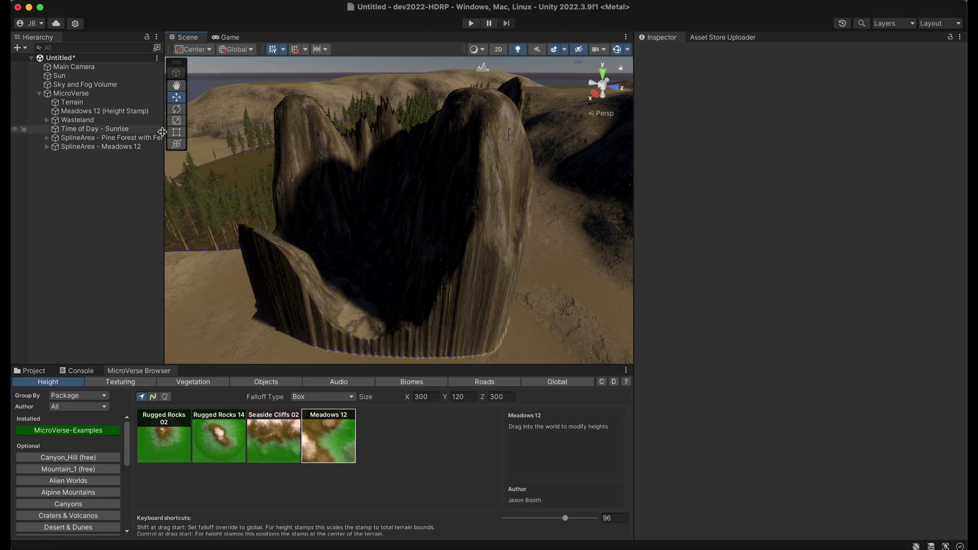
{"action": "left_click", "coordinate": [133, 147]}
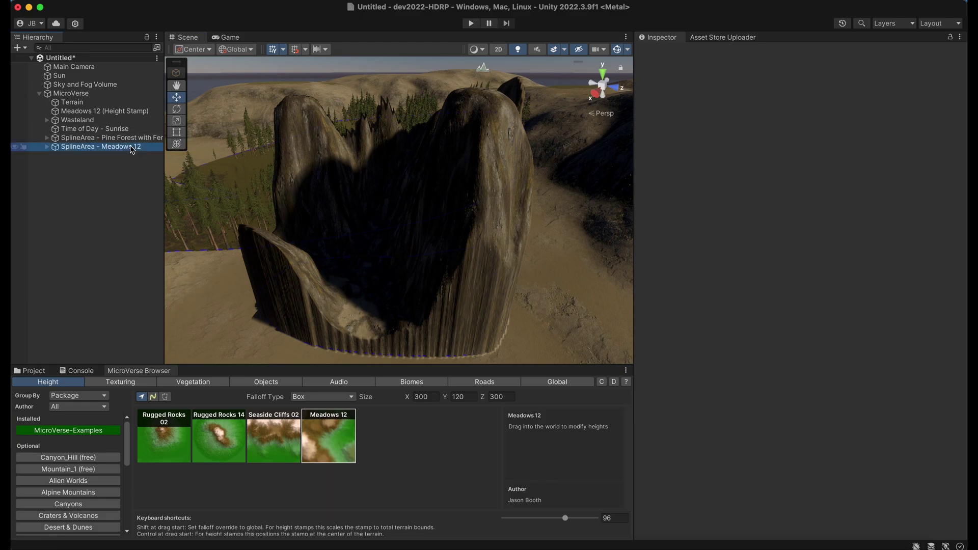
- Set the Meadows 12 Height Stamp's Falloff to 30
{"action": "left_click", "coordinate": [47, 147]}
{"action": "left_click", "coordinate": [84, 155]}
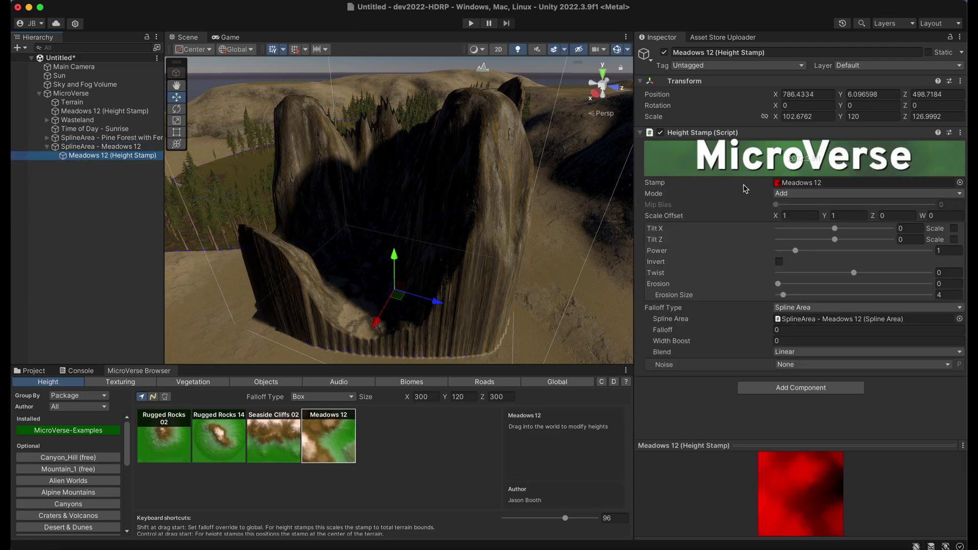
{"action": "left_click", "coordinate": [797, 330]}
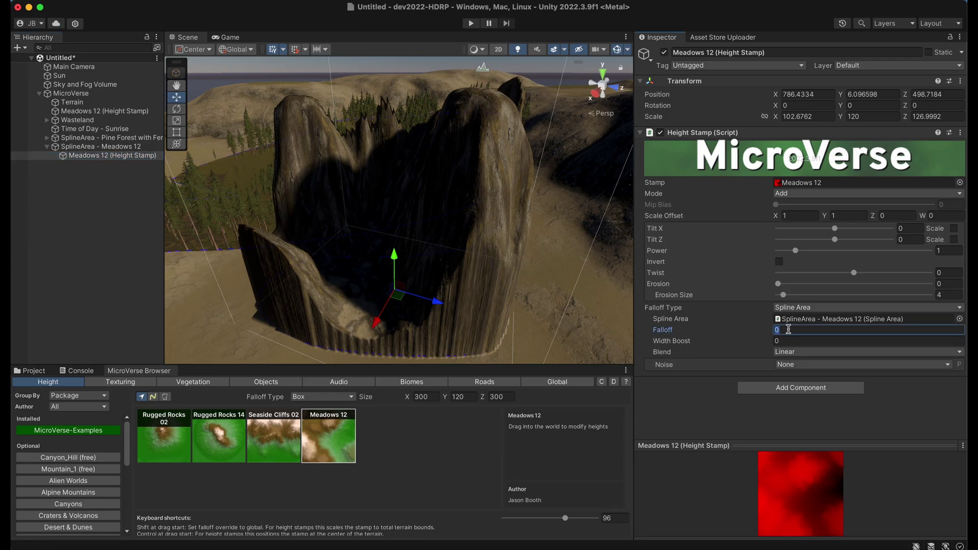
{"action": "type", "text": "30"}
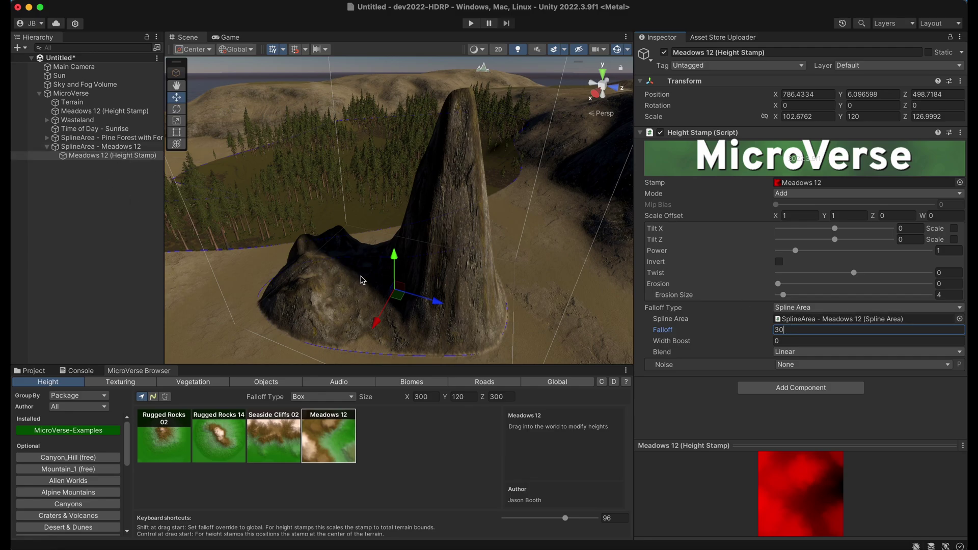
- Shift the Meadows 12 stamp along Z and rescale it to about 96.3 × 112.6 × 119.1
{"action": "left_click_drag", "start_coordinate": [373, 279], "coordinate": [369, 279], "text": "alt"}
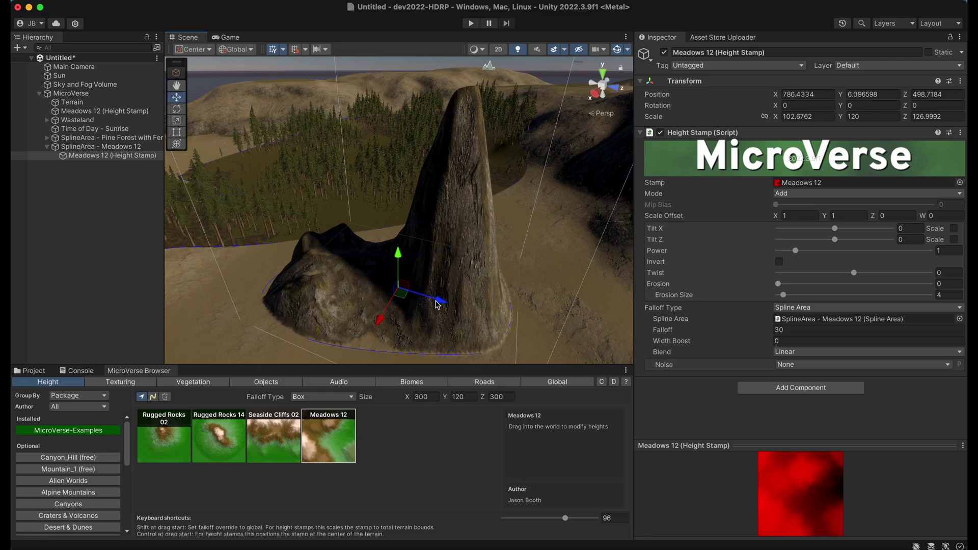
{"action": "mouse_move", "coordinate": [437, 301]}
{"action": "left_mouse_down"}
{"action": "mouse_move", "coordinate": [366, 280]}
{"action": "mouse_move", "coordinate": [475, 320]}
{"action": "mouse_move", "coordinate": [442, 297]}
{"action": "mouse_move", "coordinate": [468, 293]}
{"action": "mouse_move", "coordinate": [452, 286]}
{"action": "mouse_move", "coordinate": [408, 299]}
{"action": "mouse_move", "coordinate": [422, 299]}
{"action": "left_mouse_up"}
{"action": "key", "text": "e"}
{"action": "key", "text": "r"}
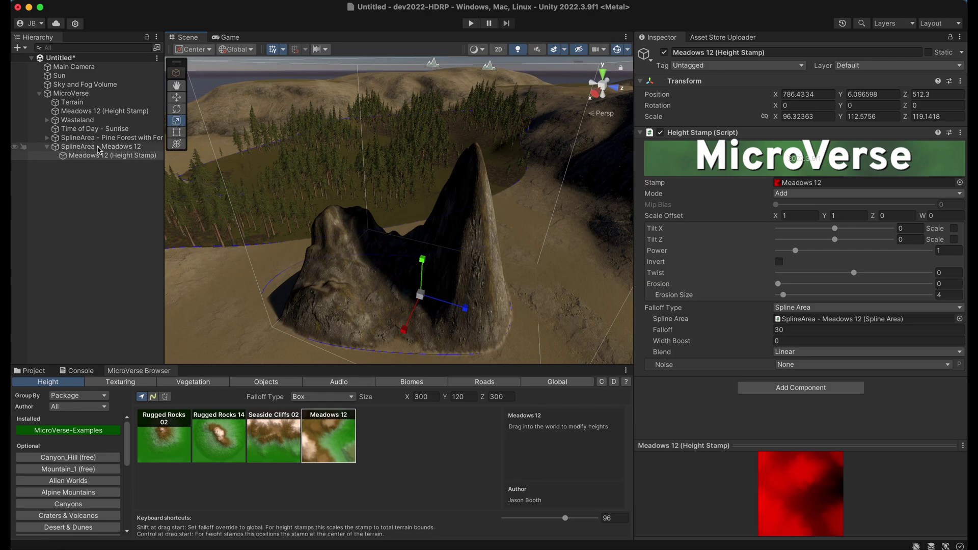
- Add FBM position noise to the Pine Forest with Ferns spline area's edge
{"action": "left_click", "coordinate": [74, 139]}
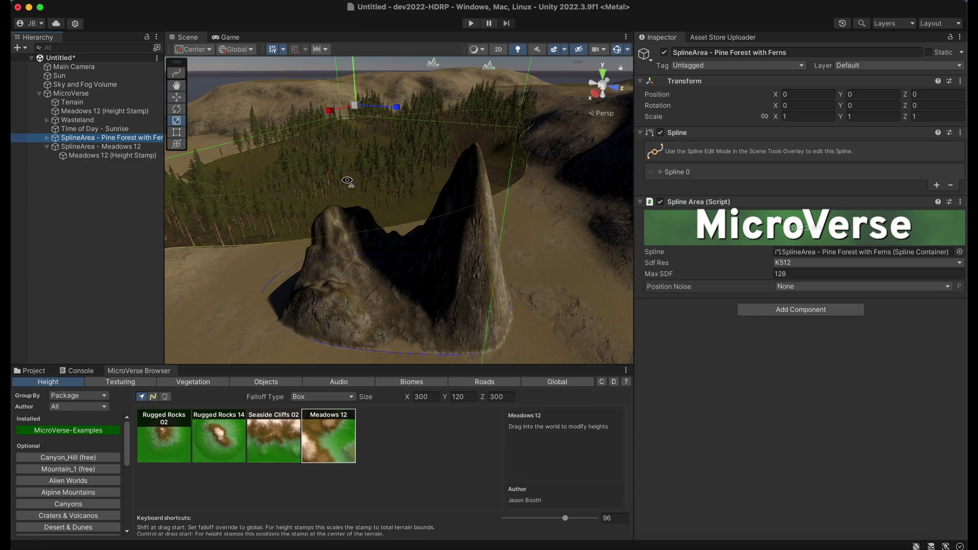
{"action": "right_click_drag", "start_coordinate": [400, 225], "coordinate": [517, 246]}
{"action": "key", "text": "s"}
{"action": "key", "text": "w"}
{"action": "left_click", "coordinate": [795, 288]}
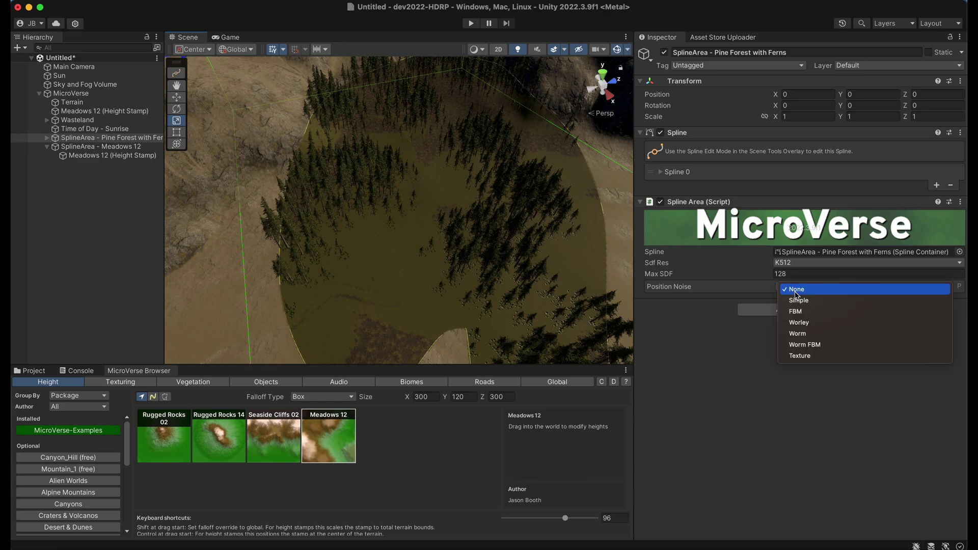
{"action": "left_click", "coordinate": [801, 311]}
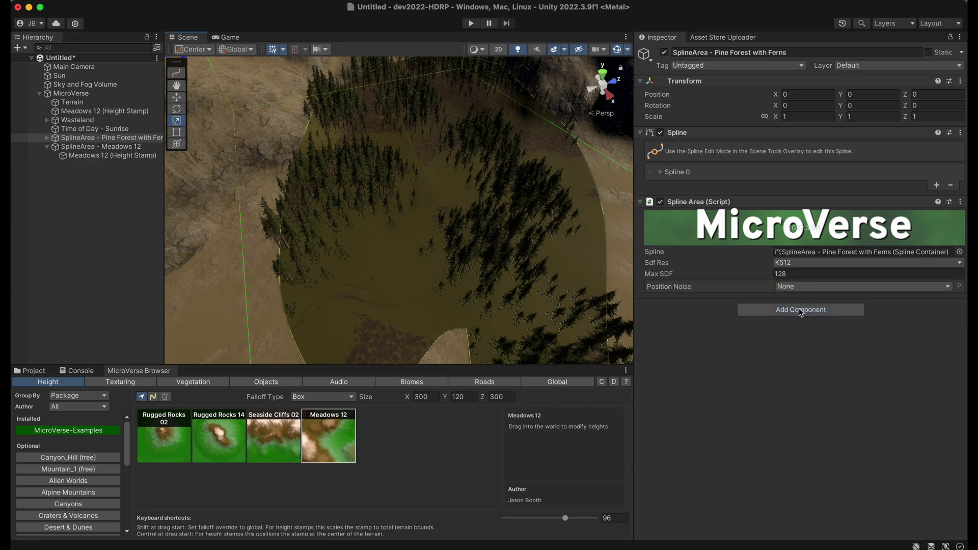
{"action": "left_click_drag", "start_coordinate": [742, 324], "coordinate": [905, 338]}
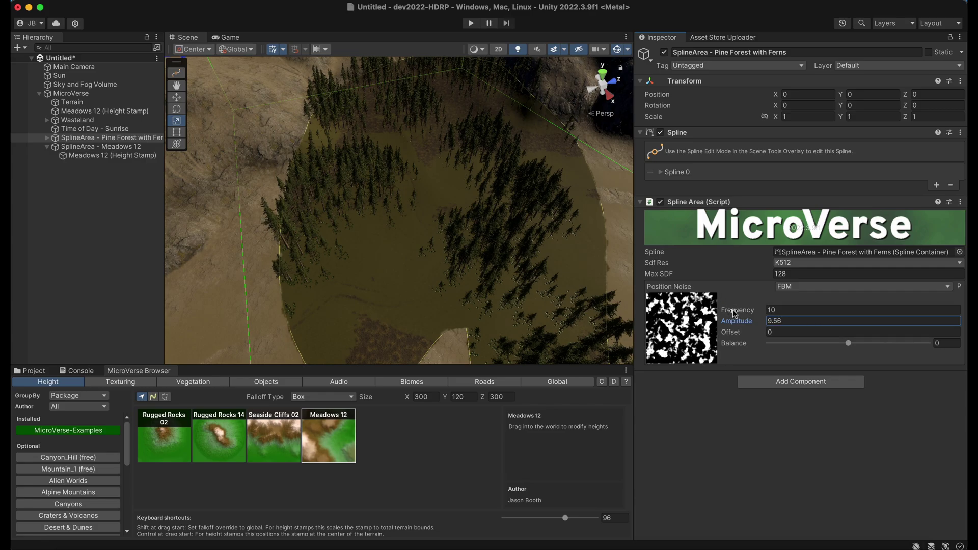
{"action": "left_click_drag", "start_coordinate": [737, 312], "coordinate": [920, 328]}
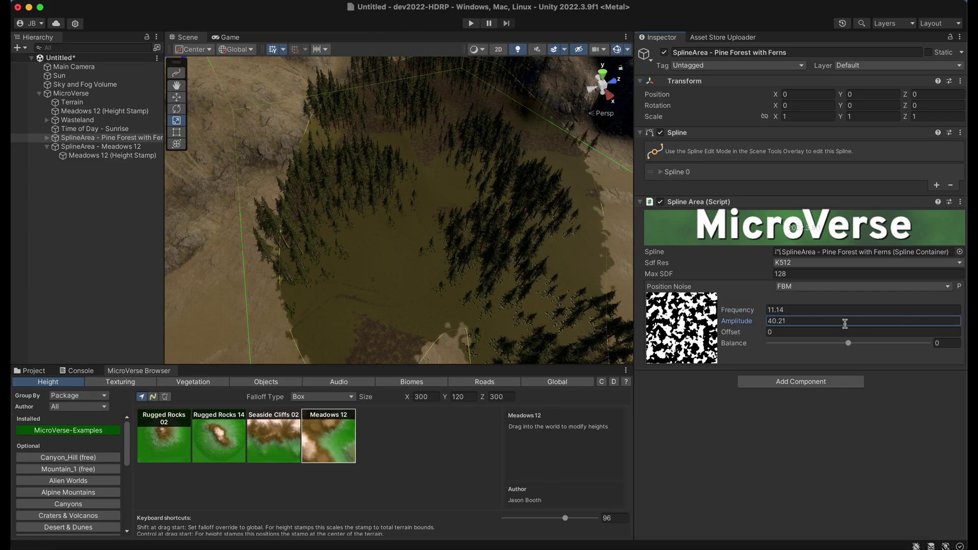
- Set the edge noise amplitude to 100 and frequency to 1
{"action": "left_click", "coordinate": [810, 323]}
{"action": "type", "text": "100"}
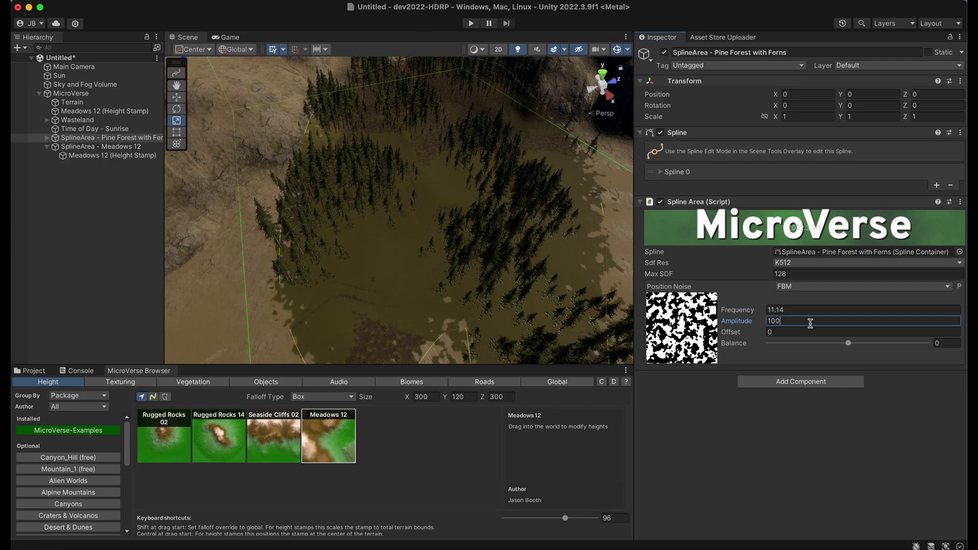
{"action": "left_click", "coordinate": [799, 310]}
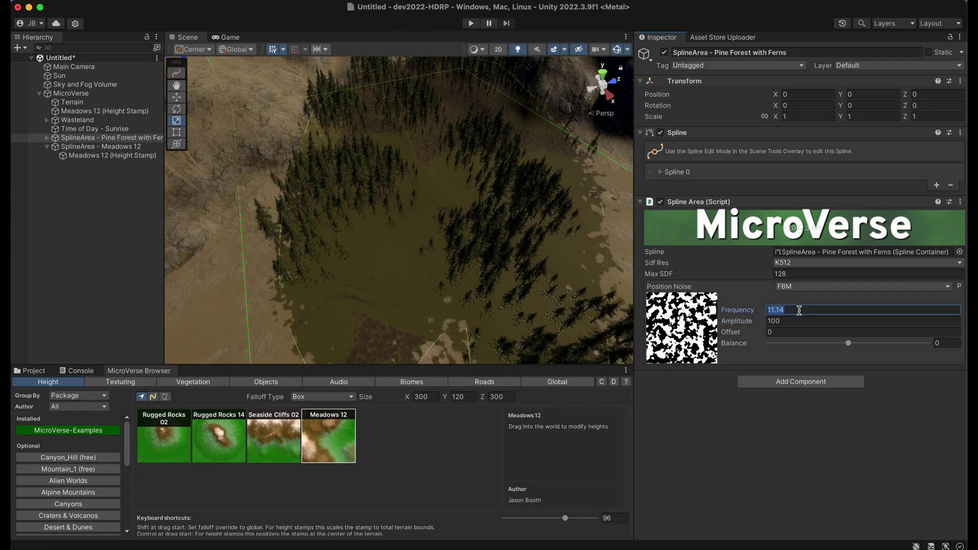
{"action": "type", "text": "1"}
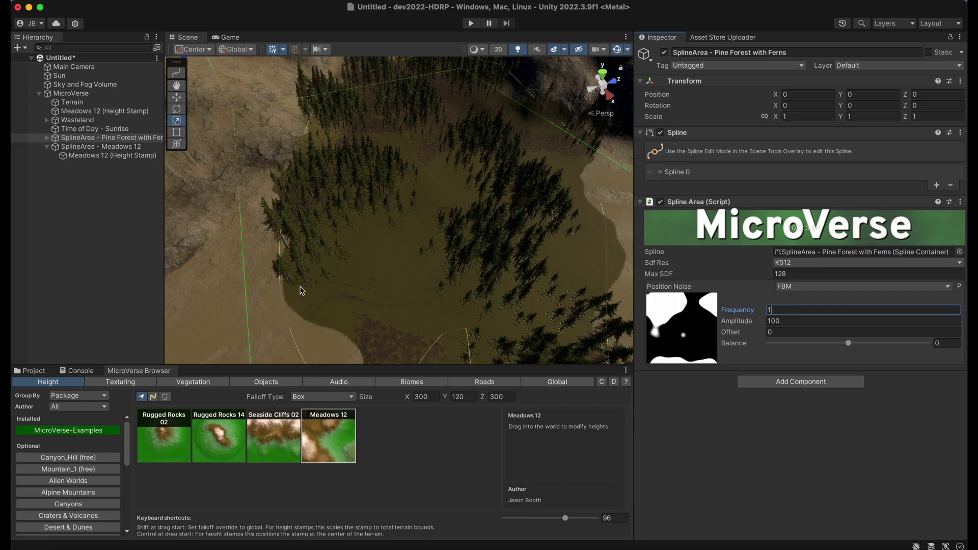
{"action": "right_click_drag", "start_coordinate": [333, 269], "coordinate": [336, 297]}
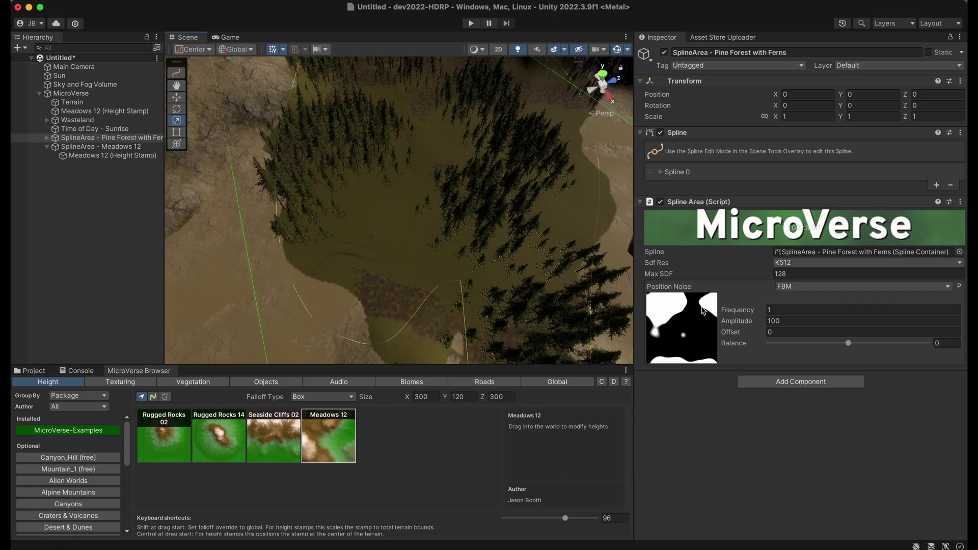
- Try Worm noise, then return to FBM and raise Frequency to about 6.18
{"action": "left_click", "coordinate": [800, 287]}
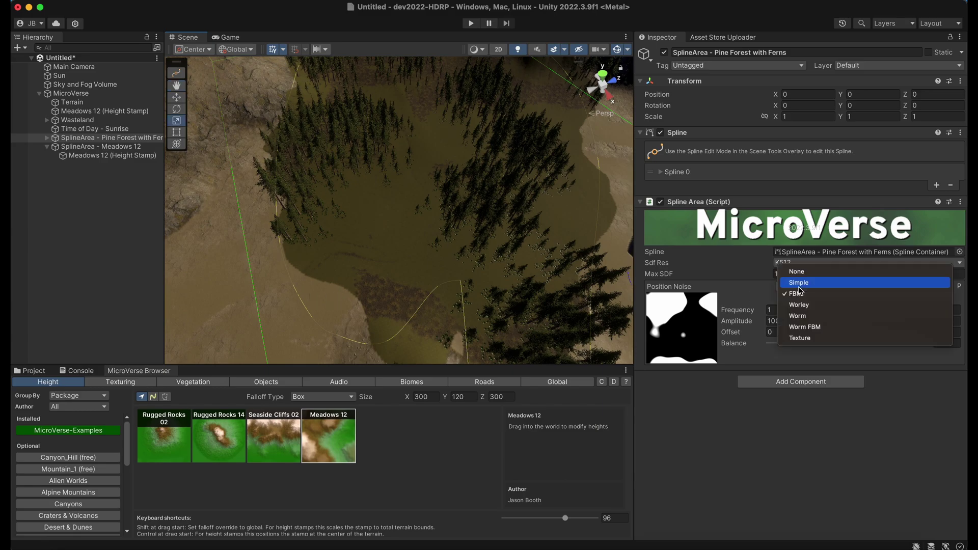
{"action": "left_click", "coordinate": [803, 316]}
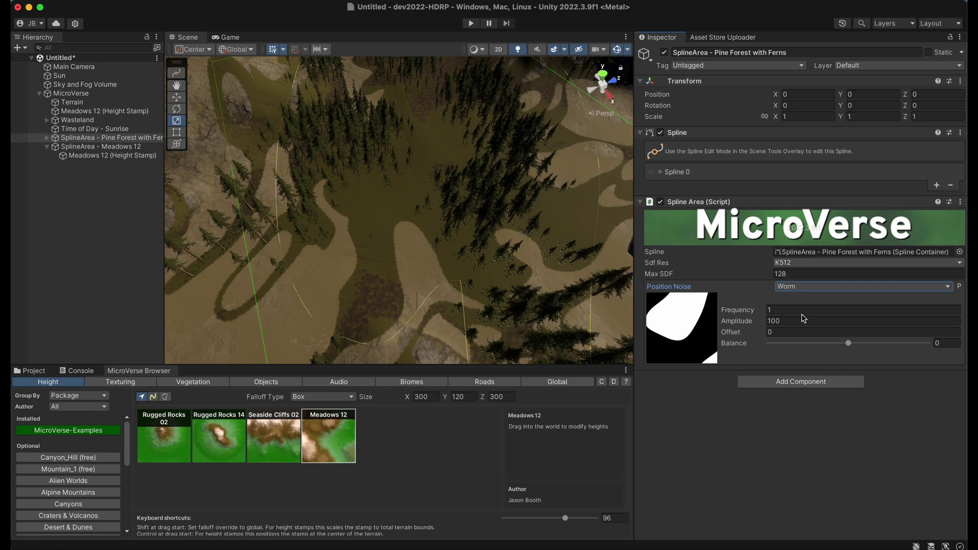
{"action": "left_click", "coordinate": [798, 287]}
{"action": "left_click", "coordinate": [795, 281]}
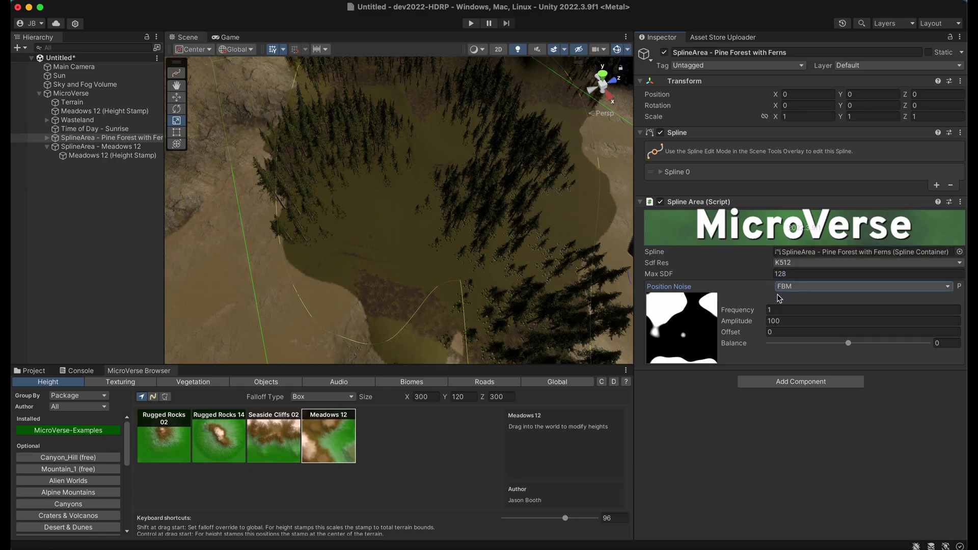
{"action": "left_click_drag", "start_coordinate": [740, 309], "coordinate": [776, 315]}
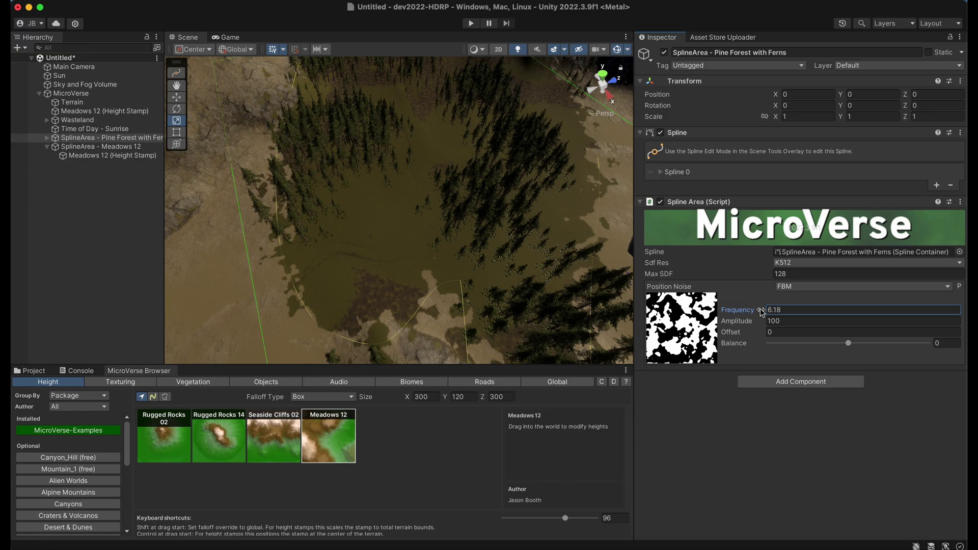
- Set the Pine Forest with Ferns spline area's Position Noise back to None
{"action": "left_click", "coordinate": [789, 288]}
{"action": "left_click", "coordinate": [792, 273]}
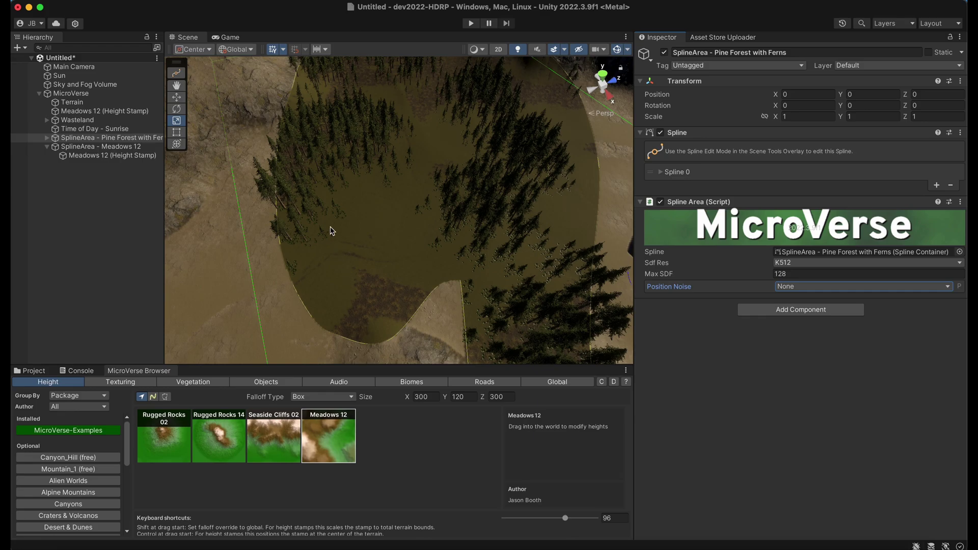
{"action": "left_click_drag", "start_coordinate": [332, 231], "coordinate": [304, 221], "text": "alt"}
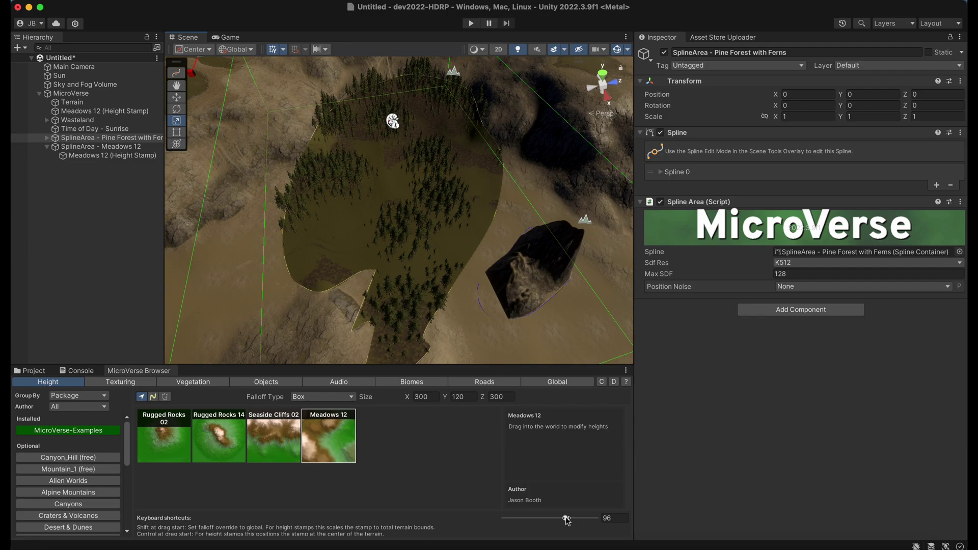
{"action": "mouse_move", "coordinate": [566, 519]}
{"action": "left_mouse_down"}
{"action": "mouse_move", "coordinate": [515, 519]}
{"action": "mouse_move", "coordinate": [599, 511]}
{"action": "mouse_move", "coordinate": [555, 519]}
{"action": "mouse_move", "coordinate": [567, 520]}
{"action": "left_mouse_up"}
- Delete the SplineArea - Meadows 12 object
{"action": "left_click", "coordinate": [72, 138]}
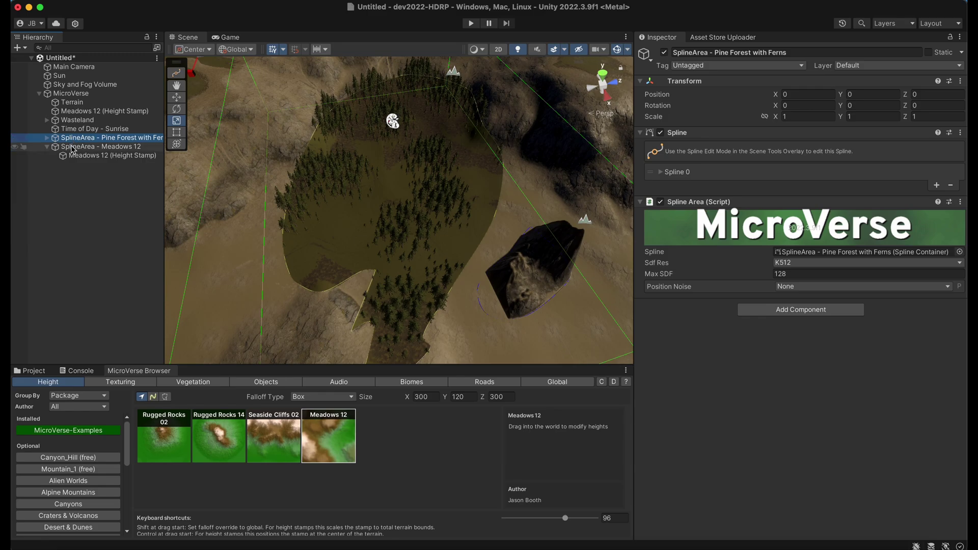
{"action": "left_click", "coordinate": [74, 148]}
{"action": "right_click", "coordinate": [74, 148]}
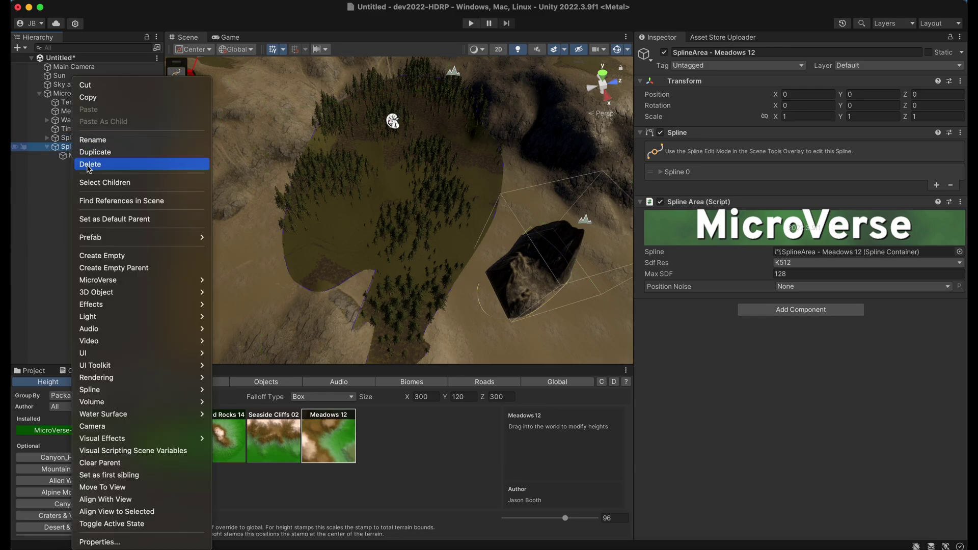
{"action": "left_click", "coordinate": [81, 162]}
- Set the Pine Forest with Ferns Trees layer's Noise to None for a denser forest
{"action": "left_click", "coordinate": [79, 138]}
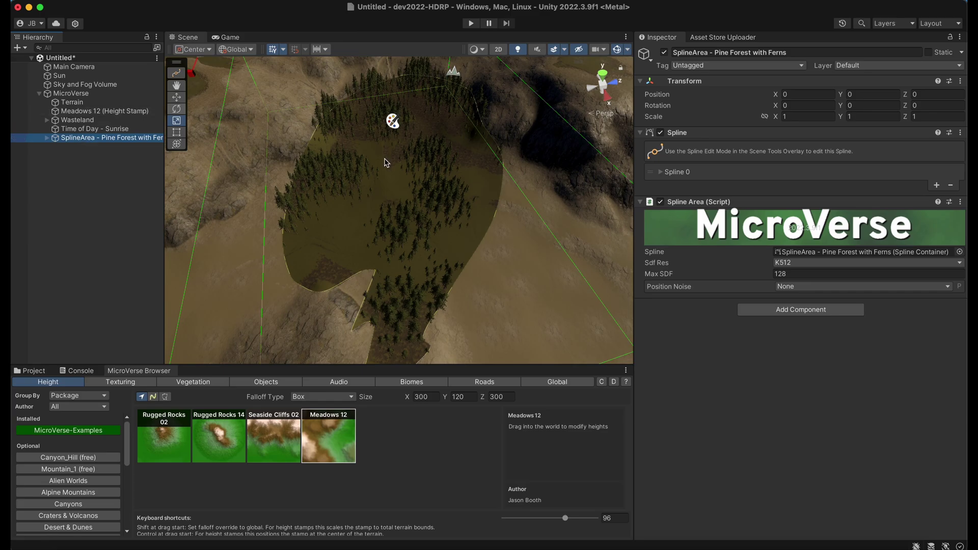
{"action": "left_click", "coordinate": [47, 138]}
{"action": "left_click", "coordinate": [53, 147]}
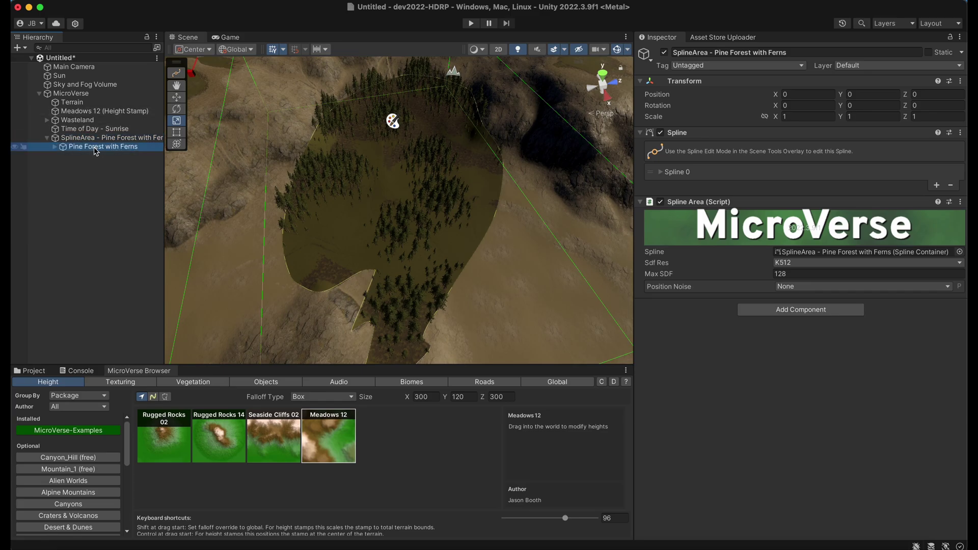
{"action": "left_click", "coordinate": [55, 147]}
{"action": "left_click", "coordinate": [86, 174]}
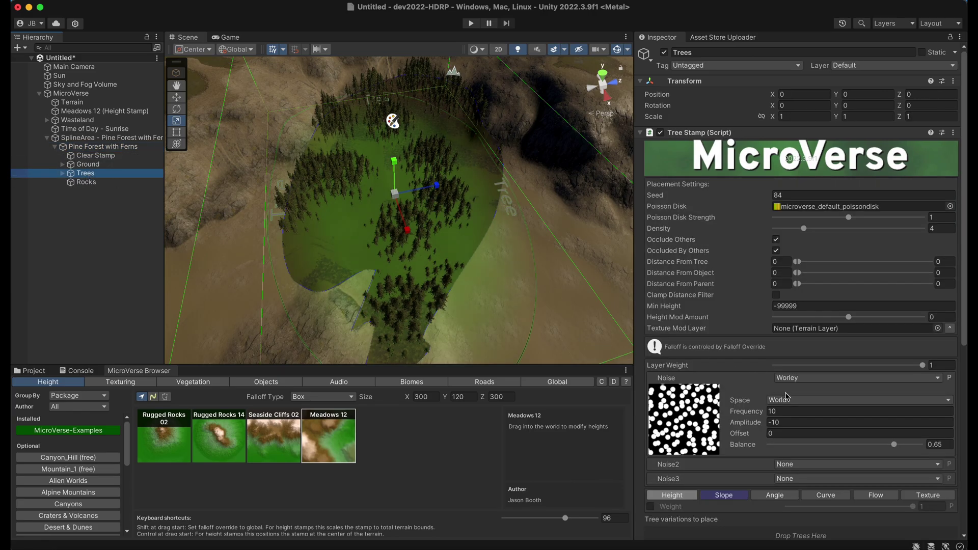
{"action": "left_click", "coordinate": [792, 378]}
{"action": "left_click", "coordinate": [786, 350]}
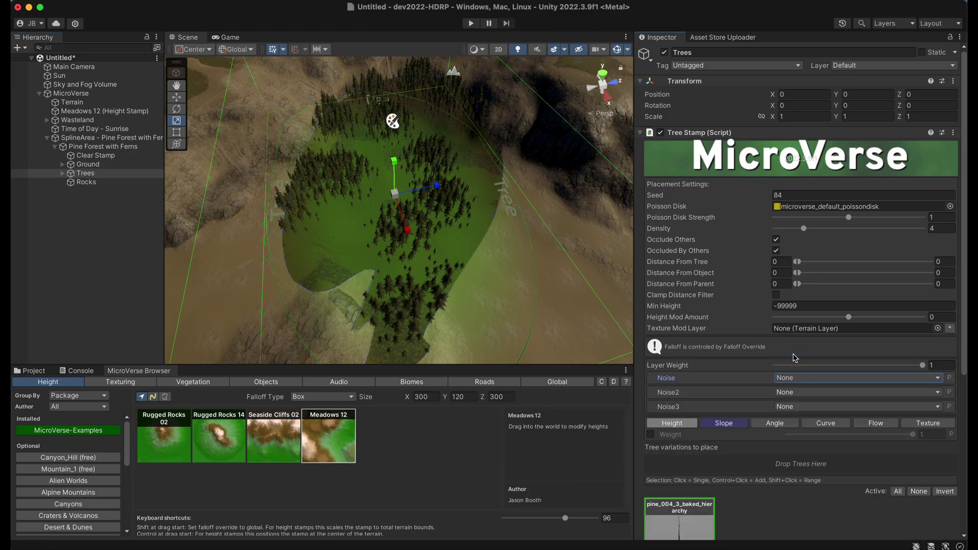
{"action": "left_click_drag", "start_coordinate": [446, 276], "coordinate": [450, 206], "text": "alt"}
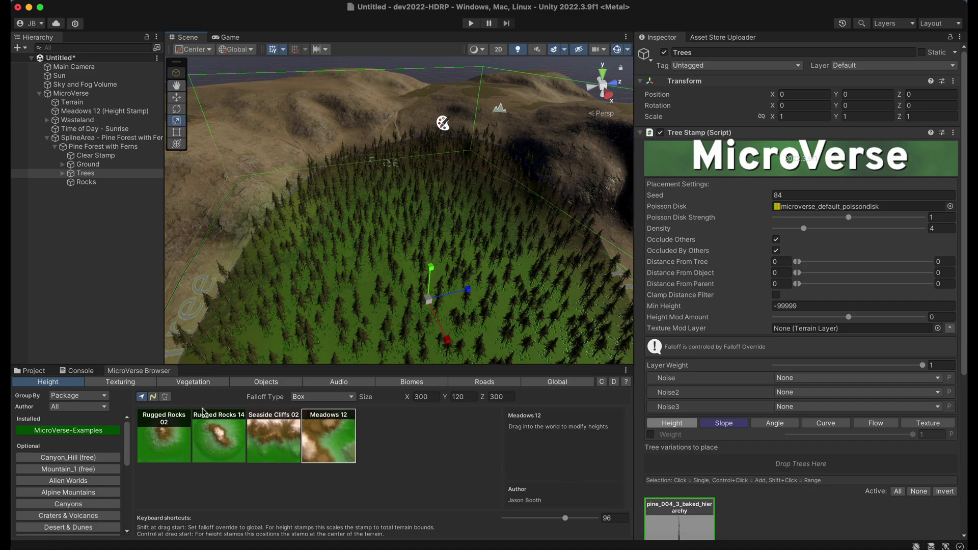
- In spline-area mode, draw a freehand Conifer Forest biome area over the pine forest's middle
{"action": "left_click", "coordinate": [165, 397]}
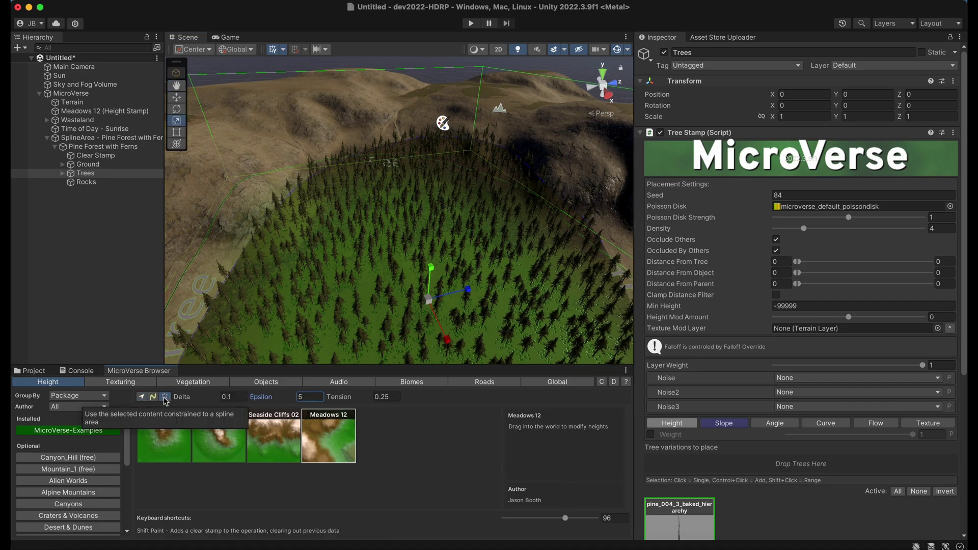
{"action": "left_click", "coordinate": [412, 382]}
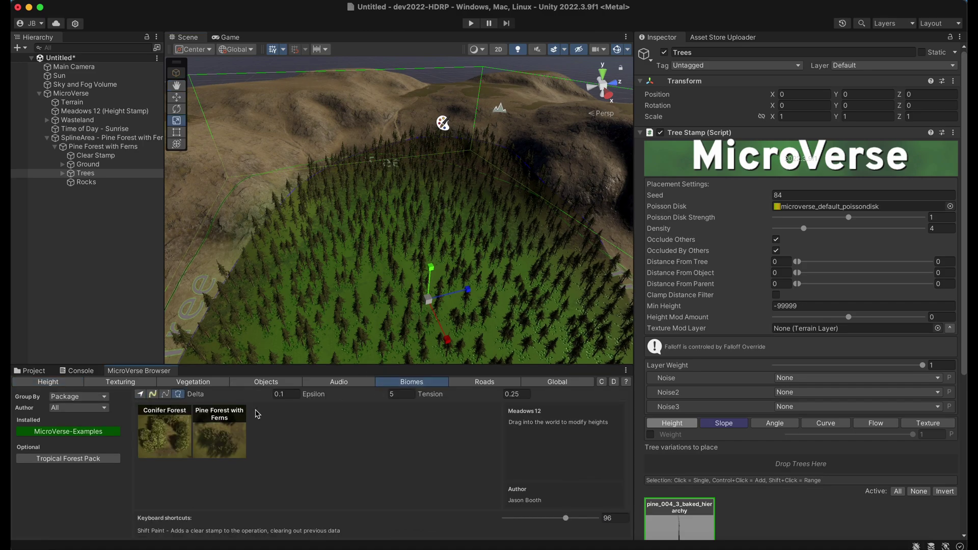
{"action": "left_click", "coordinate": [168, 438]}
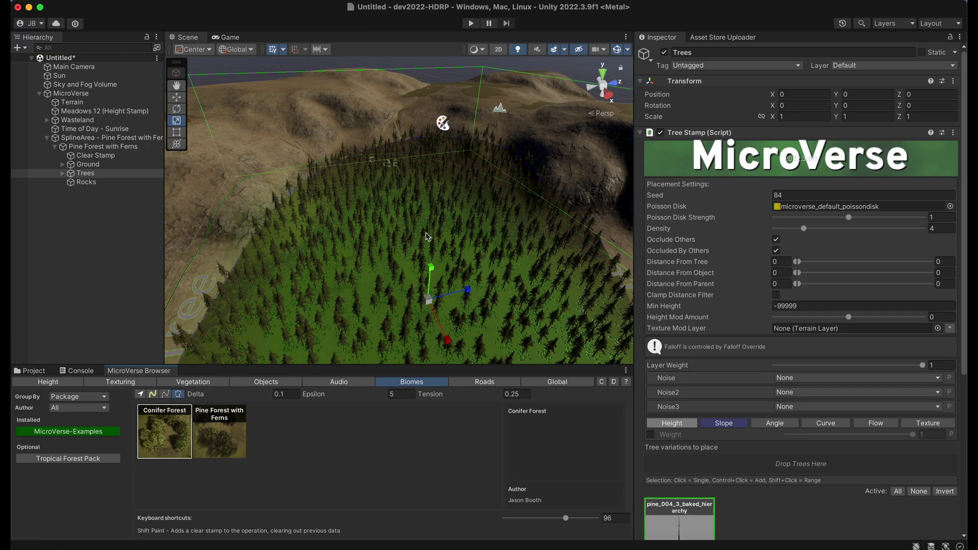
{"action": "mouse_move", "coordinate": [435, 212]}
{"action": "left_mouse_down"}
{"action": "mouse_move", "coordinate": [357, 229]}
{"action": "mouse_move", "coordinate": [326, 306]}
{"action": "mouse_move", "coordinate": [360, 344]}
{"action": "mouse_move", "coordinate": [455, 362]}
{"action": "mouse_move", "coordinate": [521, 354]}
{"action": "mouse_move", "coordinate": [549, 307]}
{"action": "mouse_move", "coordinate": [538, 258]}
{"action": "mouse_move", "coordinate": [499, 234]}
{"action": "left_mouse_up"}
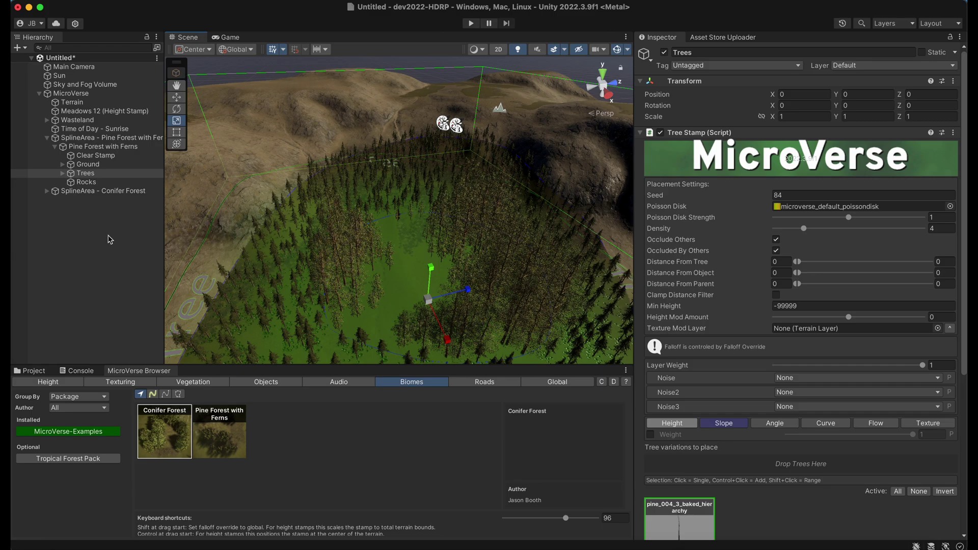
- Expand the new Conifer Forest spline area and select its Trees layer
{"action": "left_click", "coordinate": [47, 191]}
{"action": "left_click", "coordinate": [54, 200]}
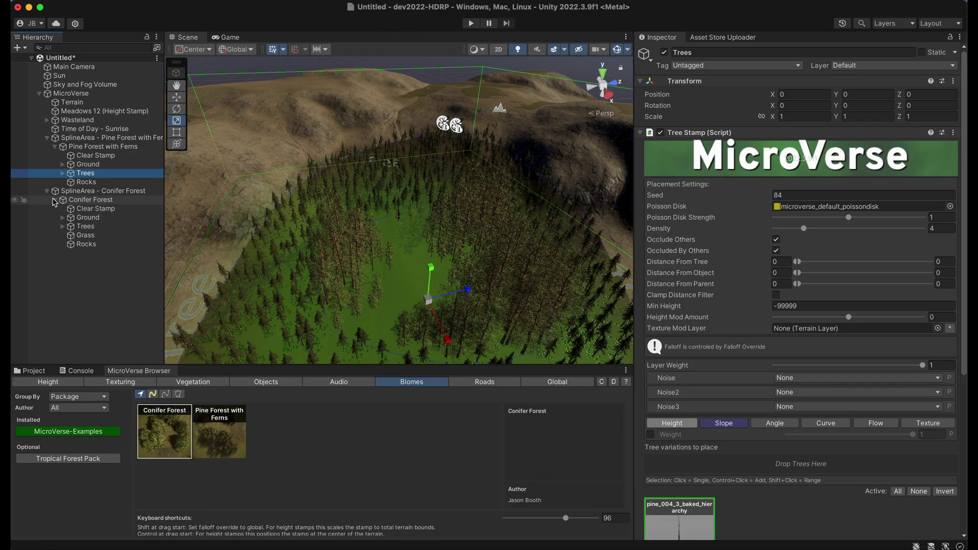
{"action": "left_click", "coordinate": [84, 226]}
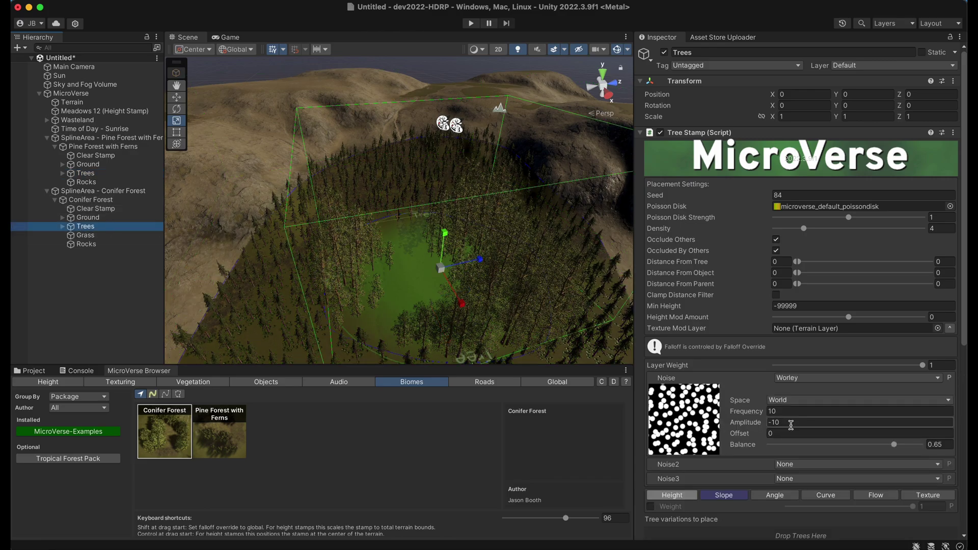
- Set the Conifer Forest Trees stamp noise to None, then view the dense conifers up close
{"action": "left_click", "coordinate": [786, 380]}
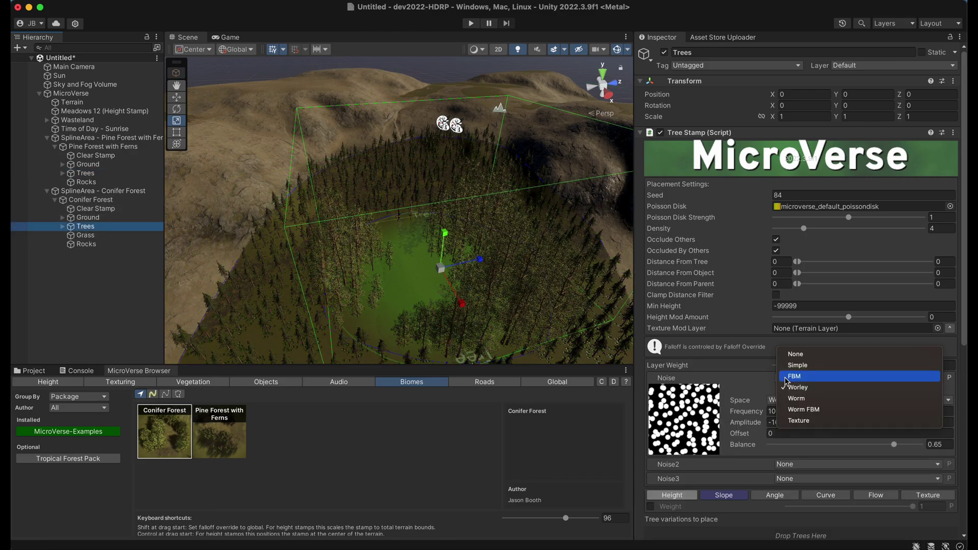
{"action": "left_click", "coordinate": [789, 359]}
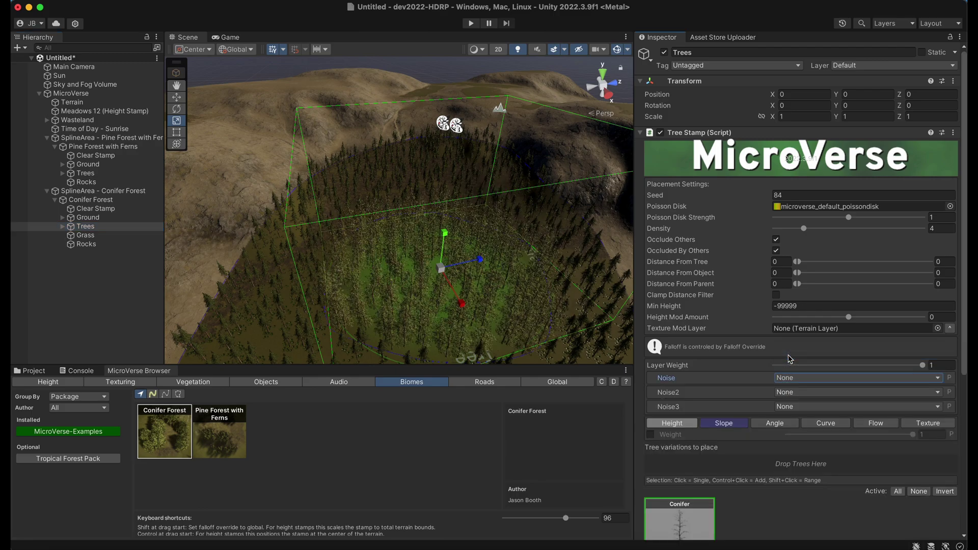
{"action": "right_click_drag", "start_coordinate": [427, 249], "coordinate": [233, 170]}
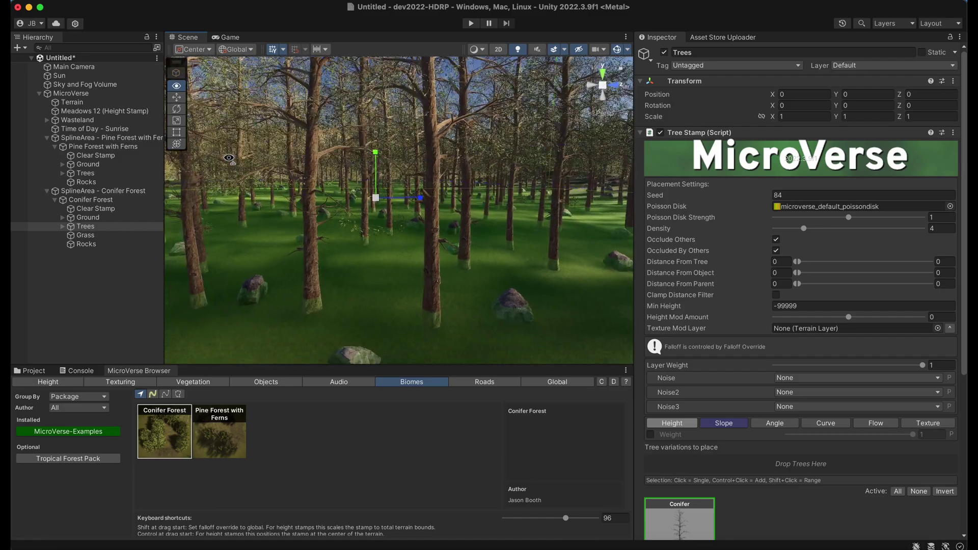
{"action": "left_click", "coordinate": [34, 309]}
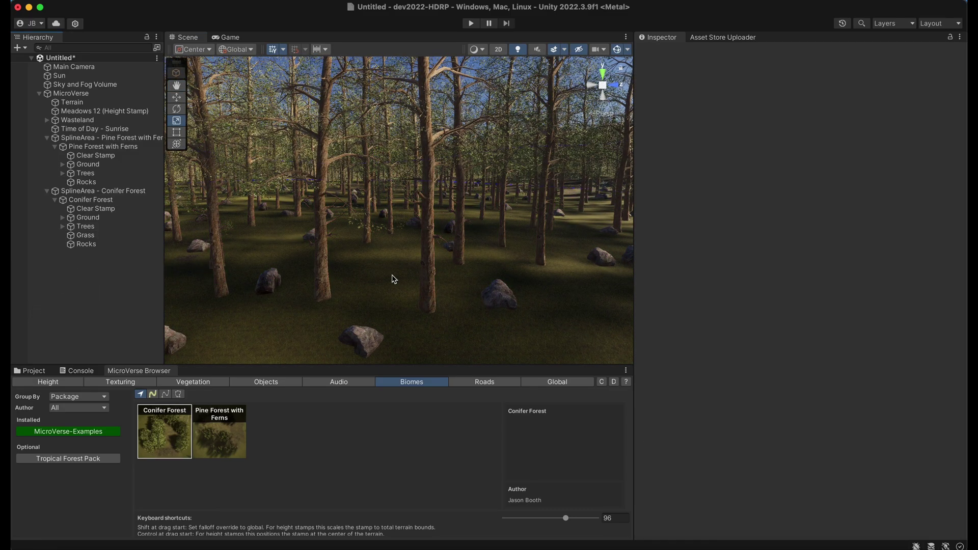
{"action": "right_click_drag", "start_coordinate": [139, 278], "coordinate": [103, 320]}
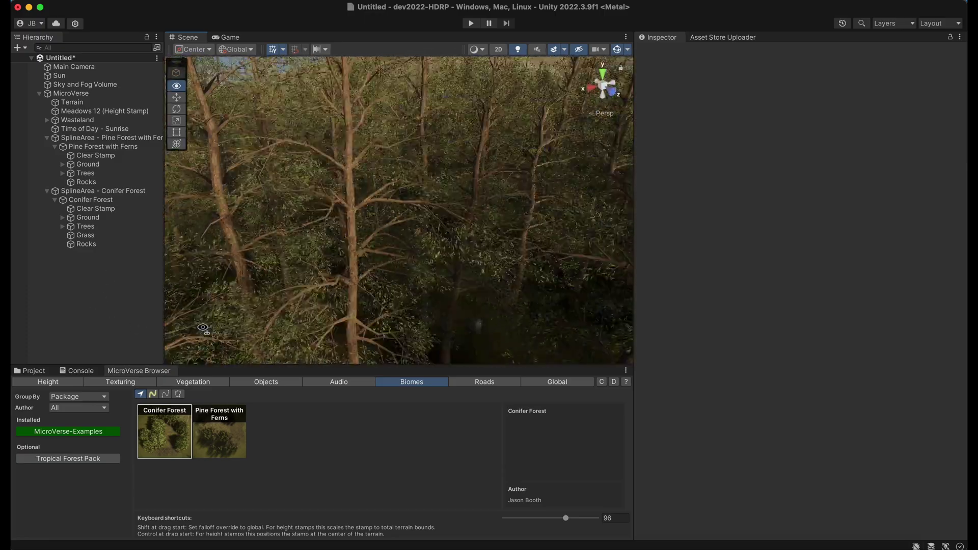